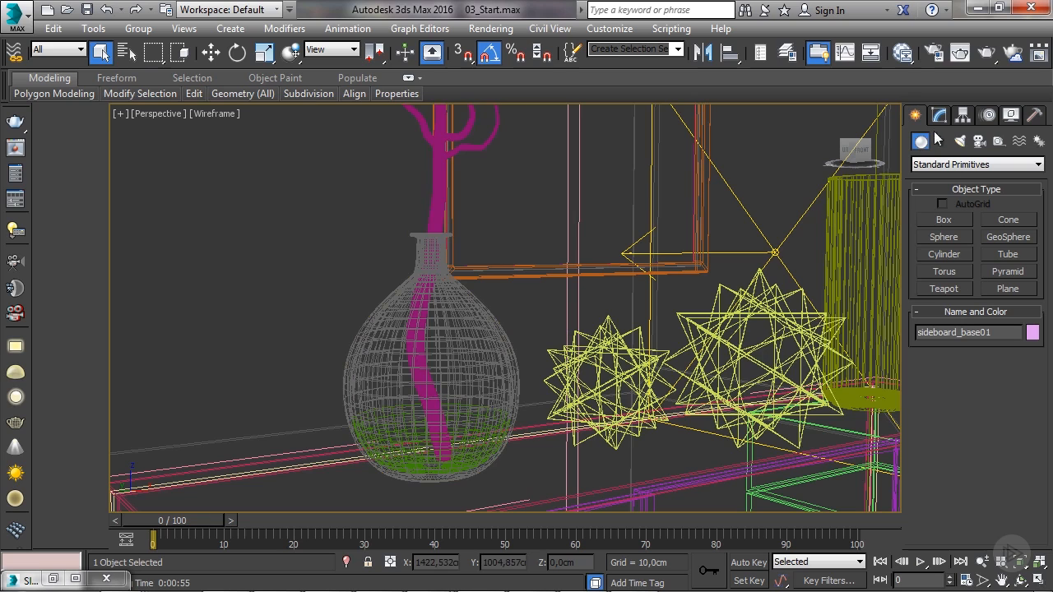
# Open the Slate Material Editor and duplicate the Base Glass material node beside the original
pyautogui.click(904, 56)
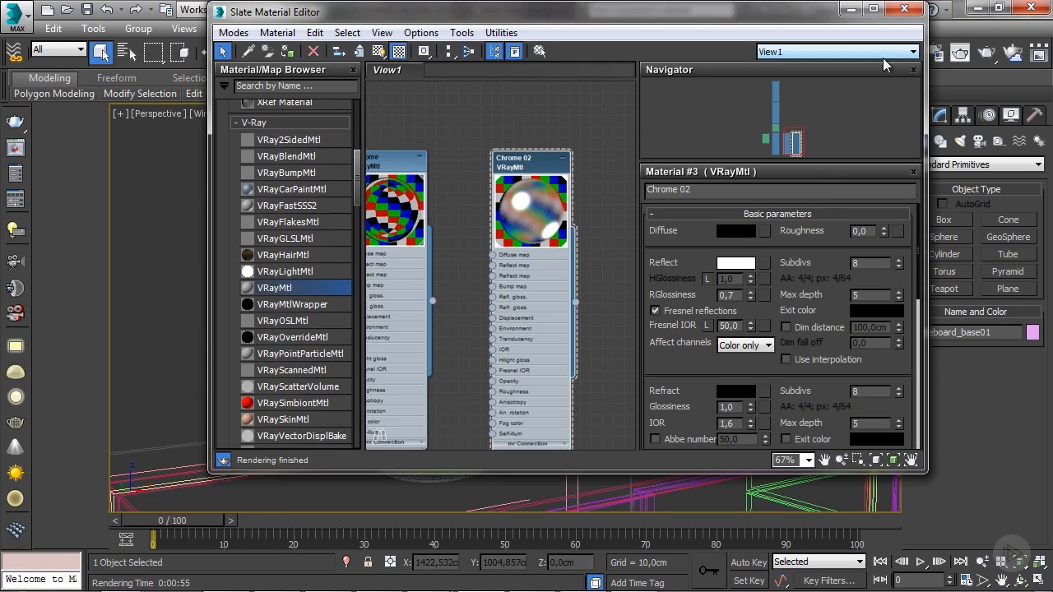
pyautogui.moveTo(449, 162); pyautogui.dragTo(508, 265, button='middle')
pyautogui.scroll(-3, 507, 265)
pyautogui.moveTo(447, 115); pyautogui.dragTo(489, 294, button='middle')
pyautogui.moveTo(460, 183); pyautogui.dragTo(452, 198, button='middle')
pyautogui.scroll(1, 436, 232)
pyautogui.moveTo(433, 236); pyautogui.dragTo(426, 195, button='middle')
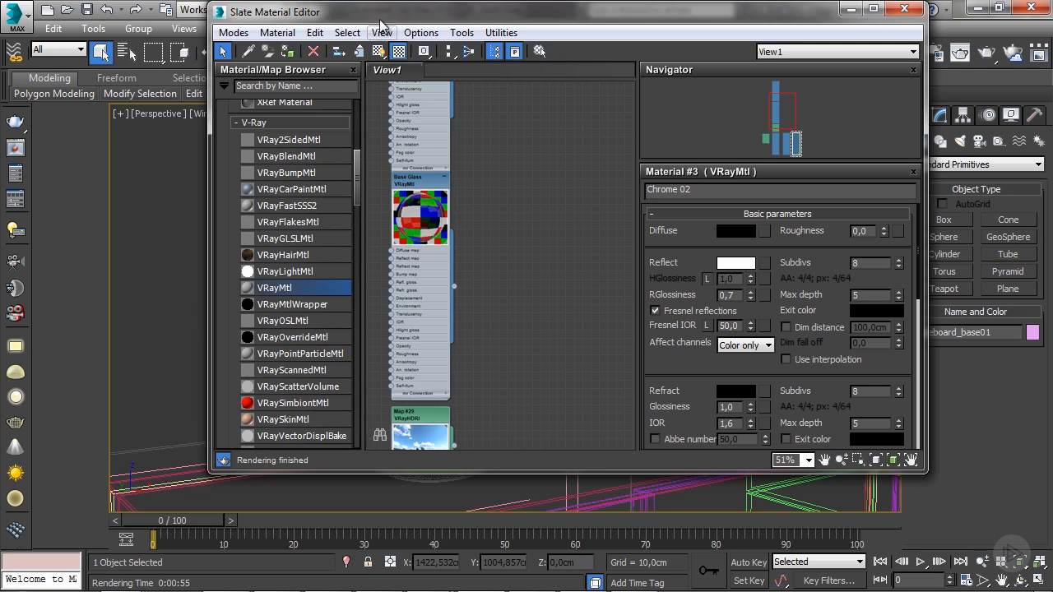
pyautogui.moveTo(372, 17); pyautogui.dragTo(353, 60)
pyautogui.click(398, 232)
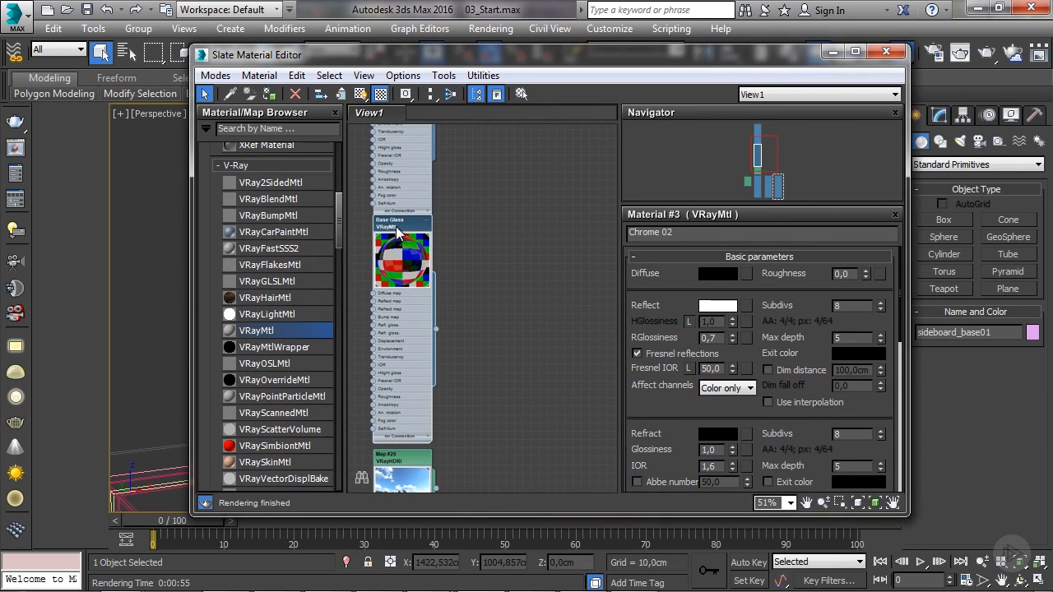
pyautogui.keyDown('shift'); pyautogui.moveTo(394, 233); pyautogui.dragTo(487, 227); pyautogui.keyUp('shift')
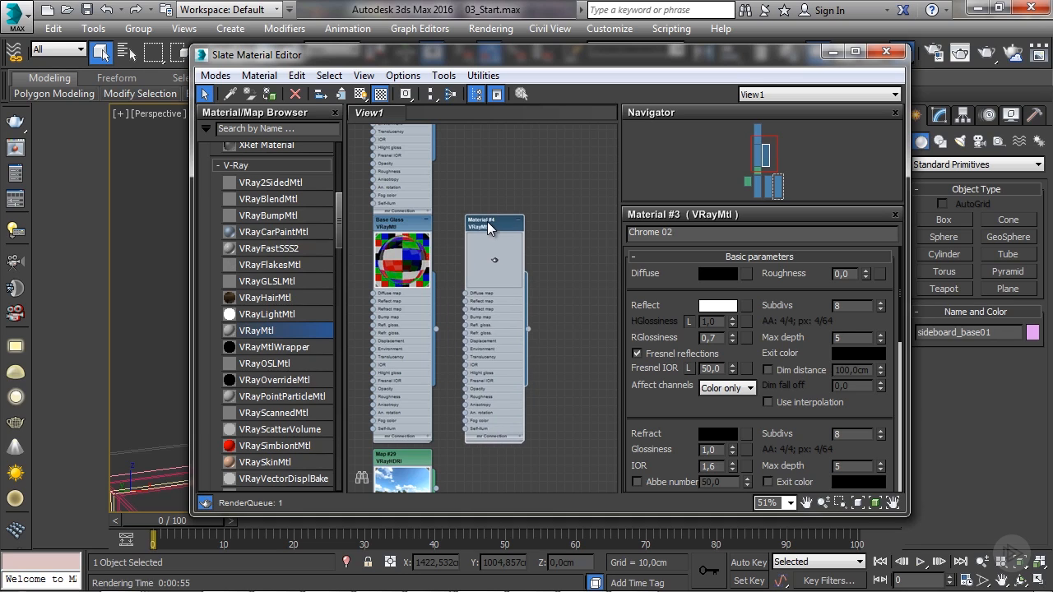
# Open the parameters of the copied glass material and rename it Vase Glass
pyautogui.doubleClick(487, 227)
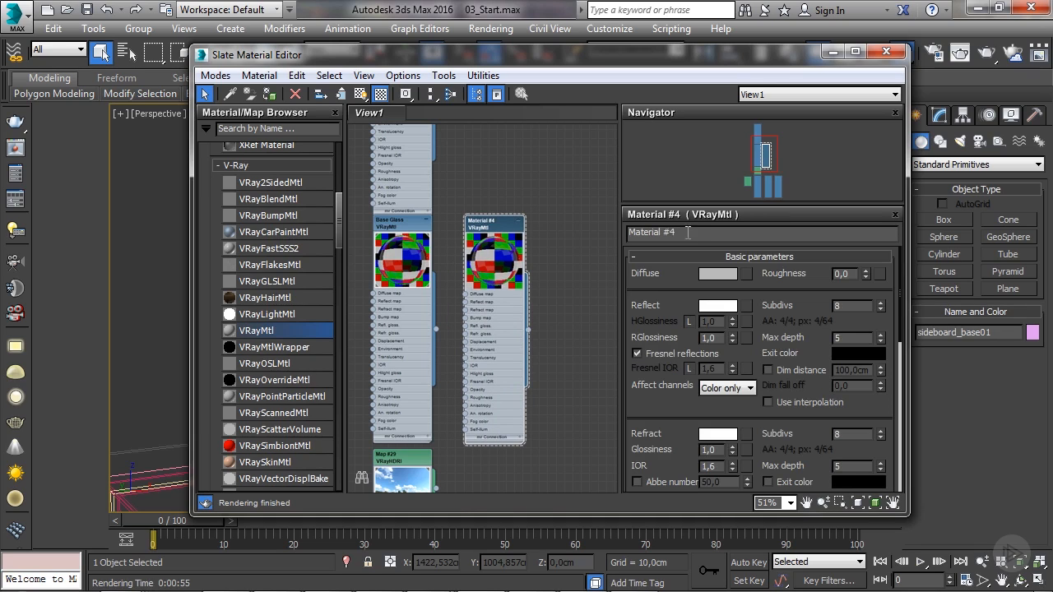
pyautogui.moveTo(687, 233); pyautogui.dragTo(468, 235)
pyautogui.write('Vase Glass')
pyautogui.press('Return')
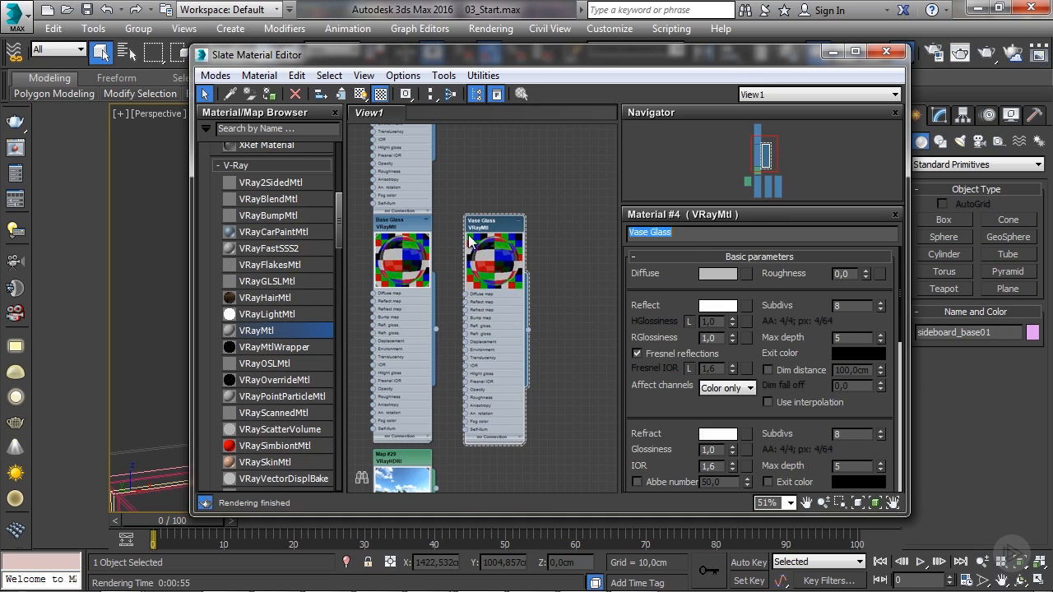
# Set the refraction glossiness of the Vase Glass material to 0,7
pyautogui.click(489, 257)
pyautogui.moveTo(651, 400); pyautogui.dragTo(654, 297)
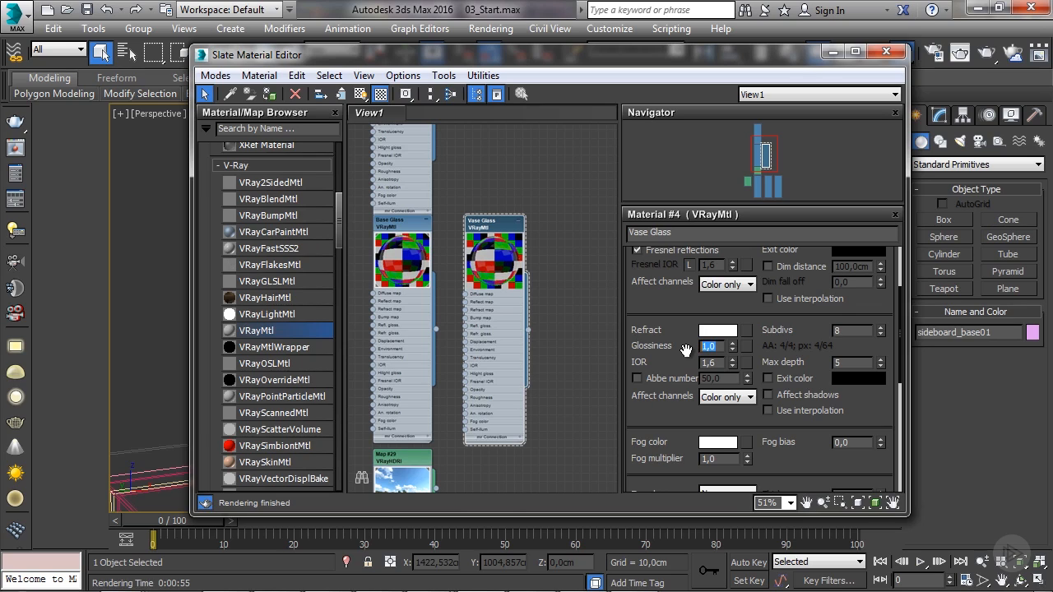
pyautogui.press('Return')
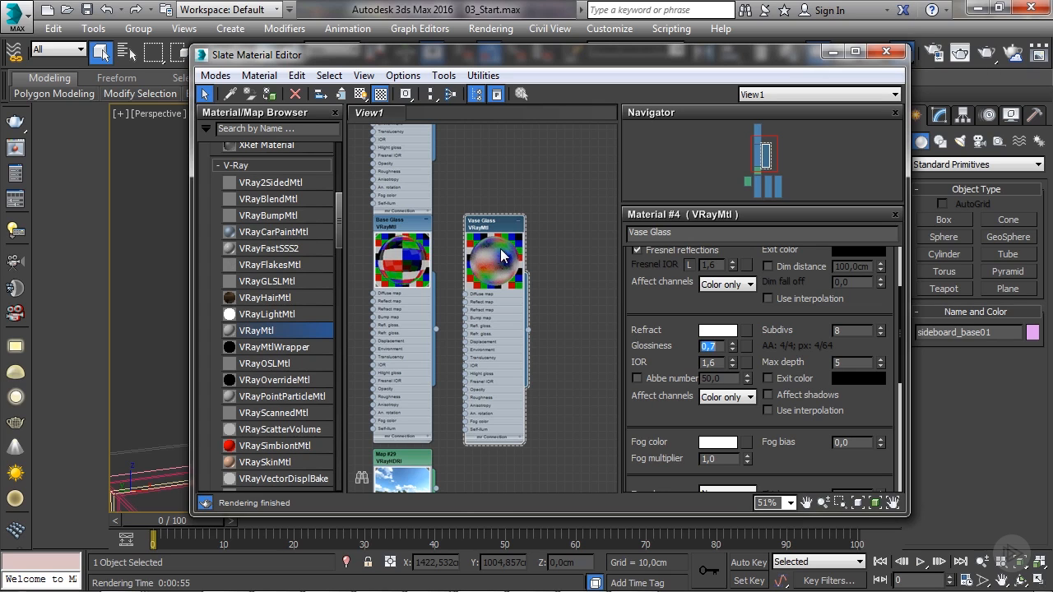
# Open the vase and branch group and assign the Vase Glass material to the vase inside it
pyautogui.moveTo(463, 60); pyautogui.dragTo(478, 400)
pyautogui.click(440, 301)
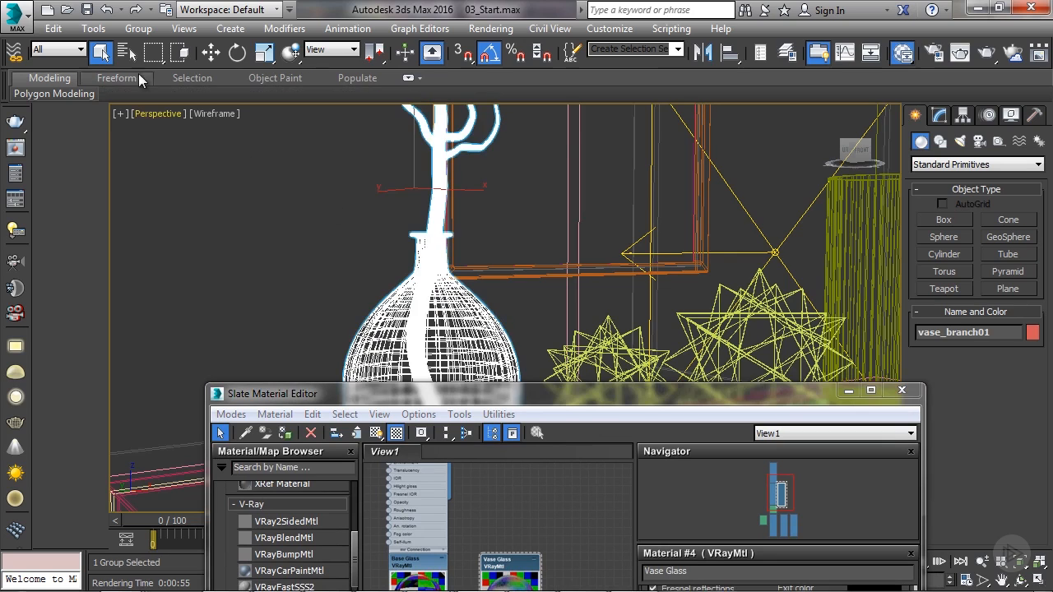
pyautogui.click(138, 28)
pyautogui.click(156, 91)
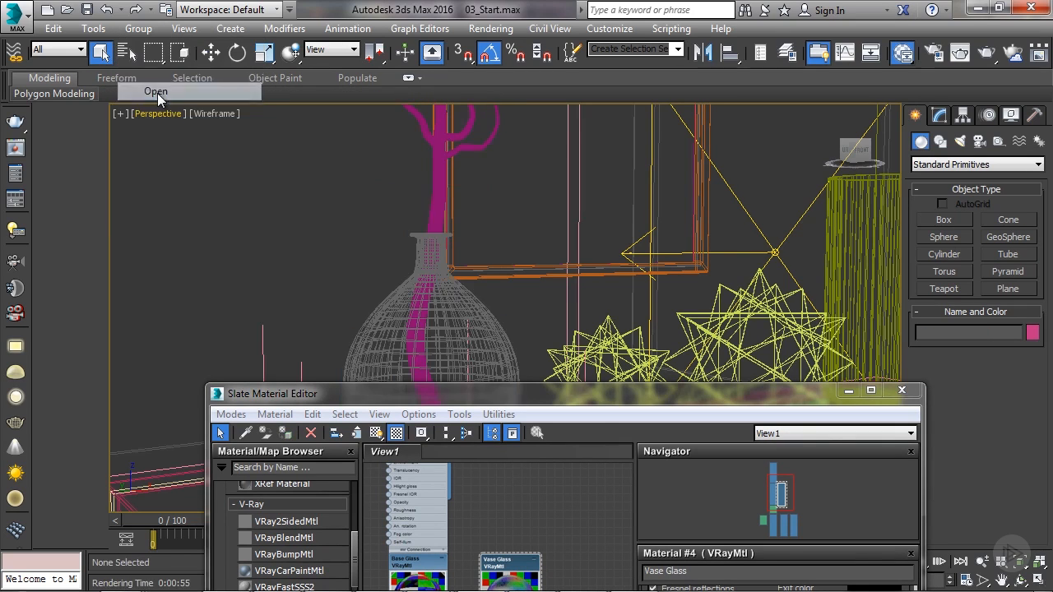
pyautogui.click(464, 308)
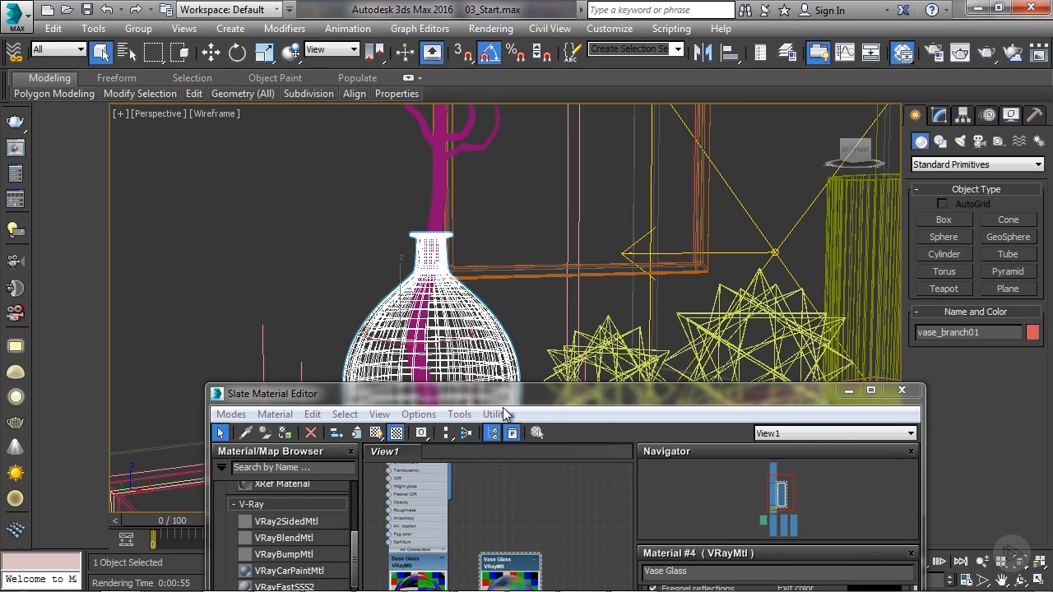
pyautogui.moveTo(502, 392); pyautogui.dragTo(468, 59)
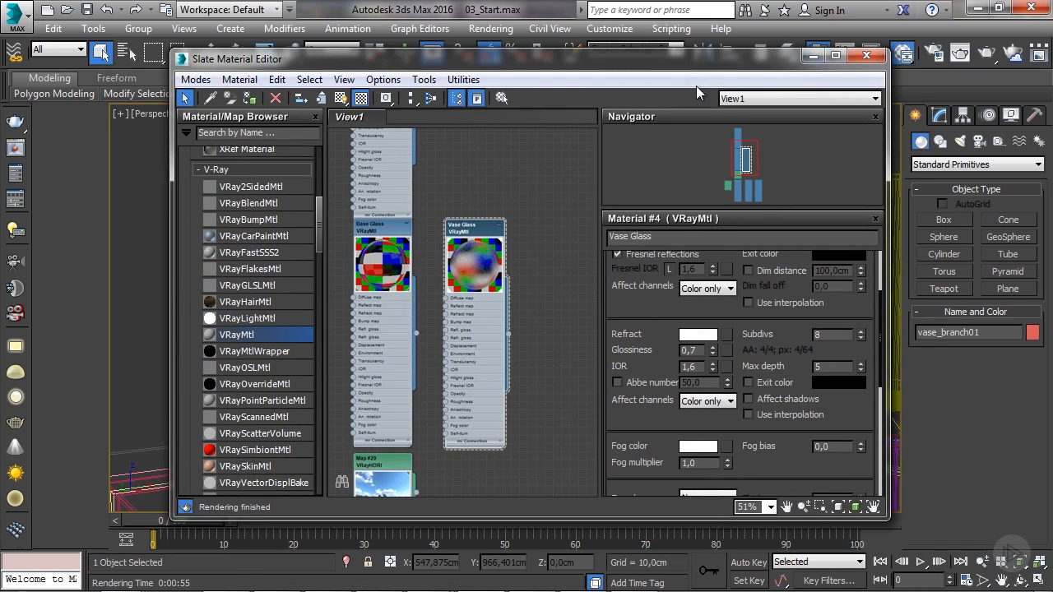
# Reframe the view slightly around the vase and render it to check the frosted glass
pyautogui.click(810, 55)
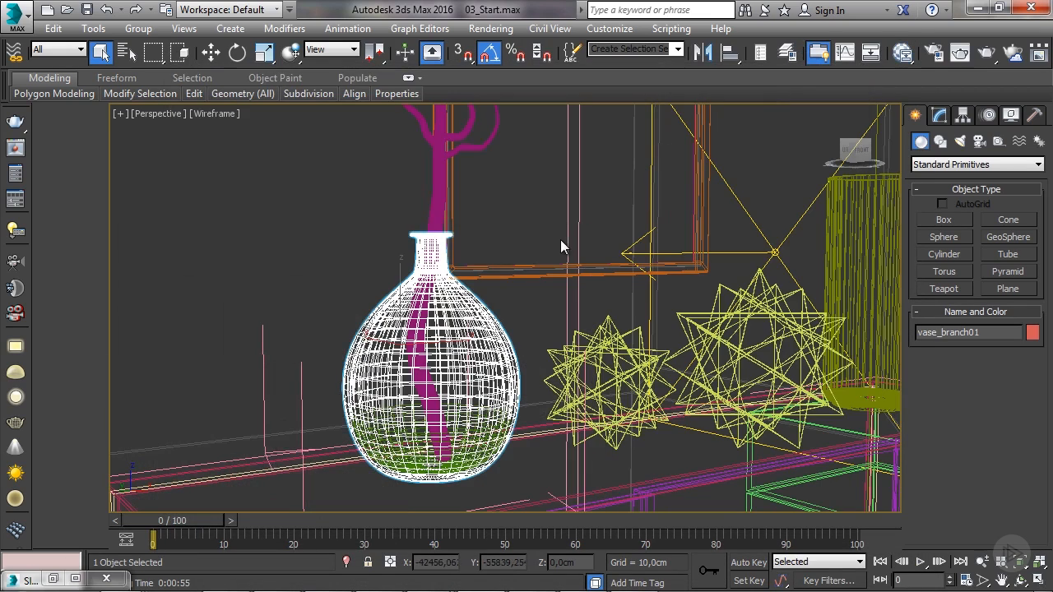
pyautogui.moveTo(560, 239); pyautogui.dragTo(576, 235, button='middle')
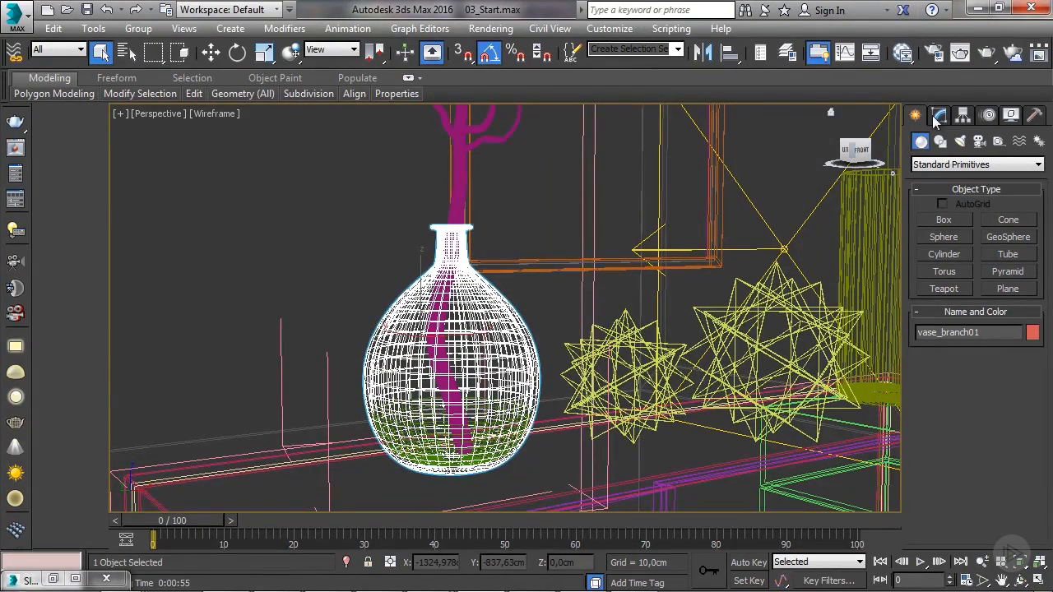
pyautogui.click(987, 57)
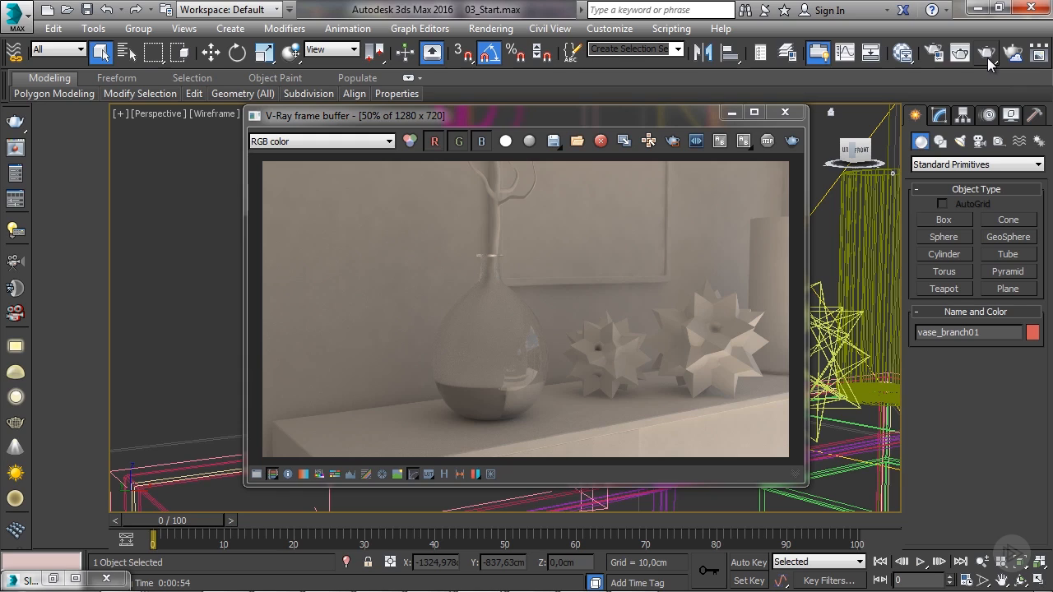
pyautogui.click(785, 111)
# Set the Vase Glass refraction glossiness to 0,85 and render the view again
pyautogui.click(902, 52)
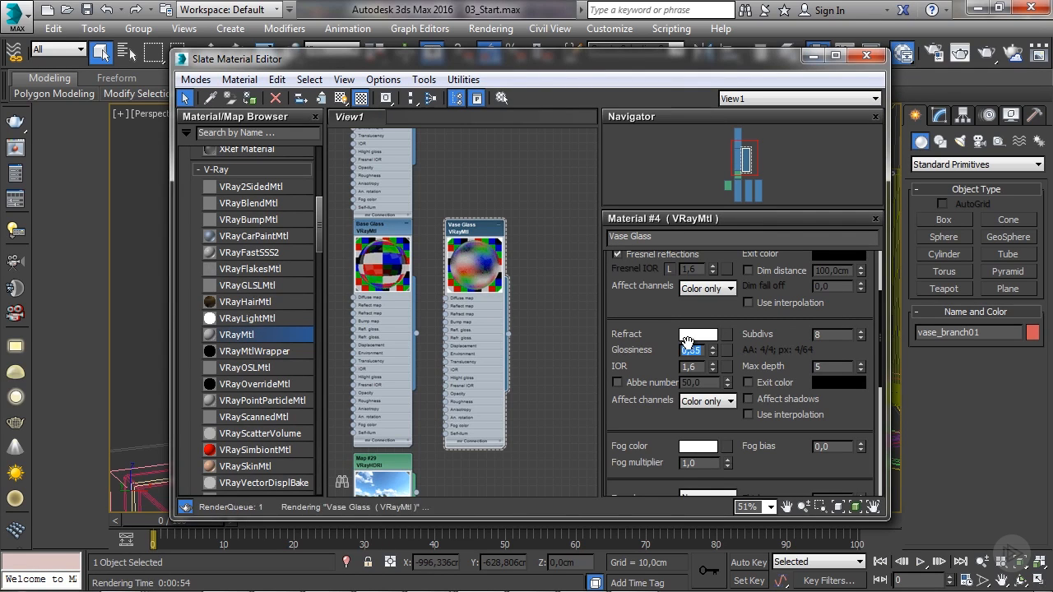
pyautogui.click(819, 56)
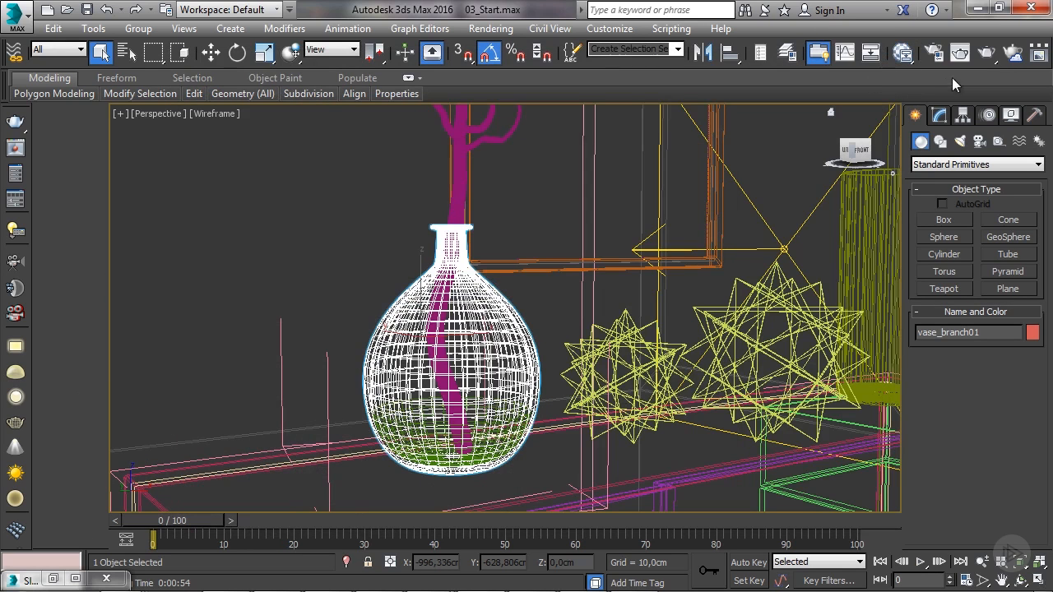
pyautogui.click(990, 56)
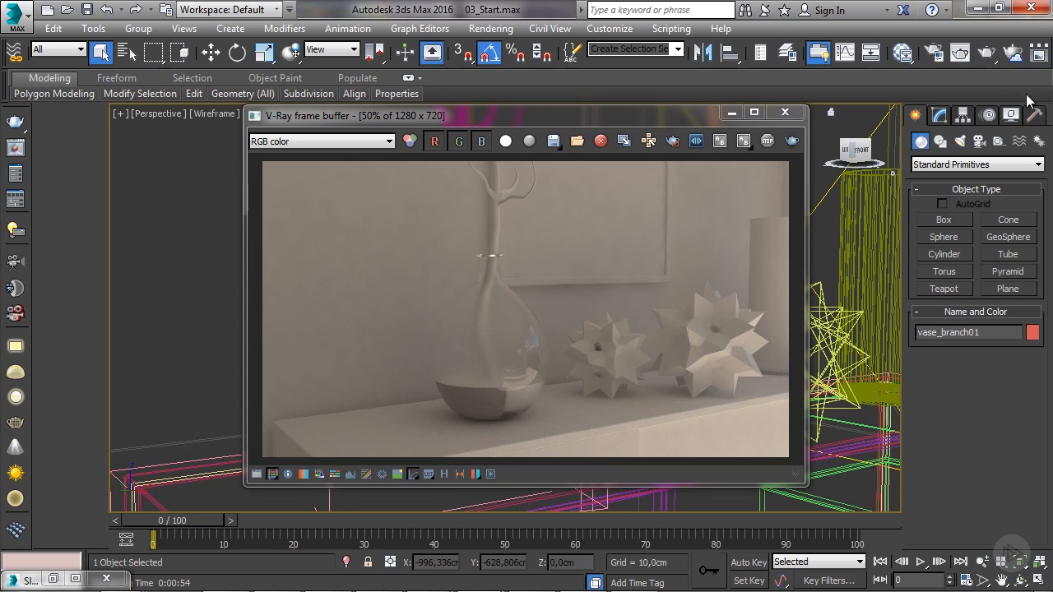
# Set the Vase Glass refraction glossiness to 0,95 and check it in a new render
pyautogui.click(896, 56)
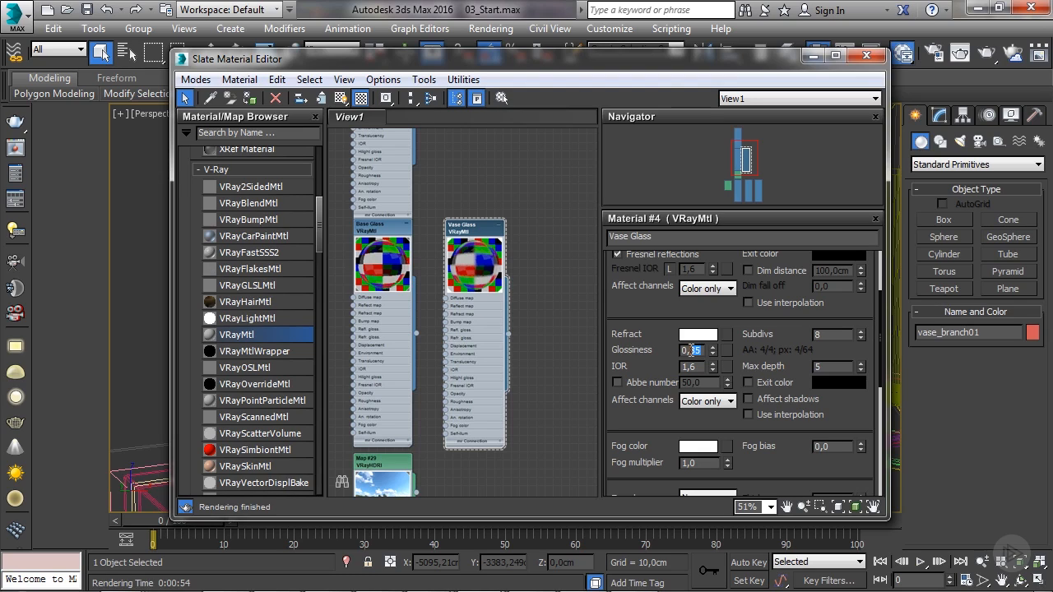
pyautogui.press('Return')
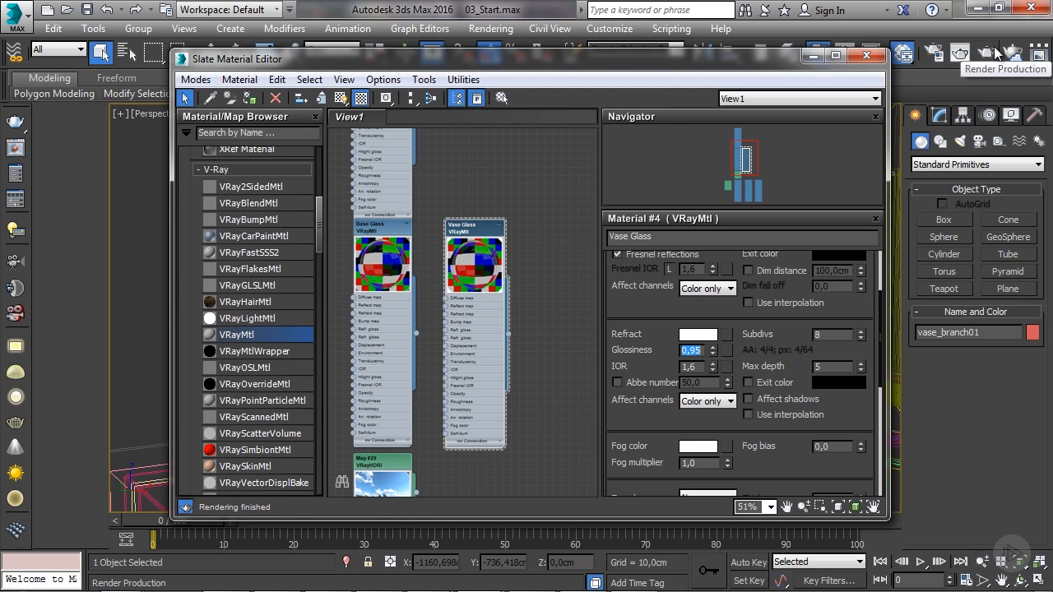
pyautogui.click(866, 55)
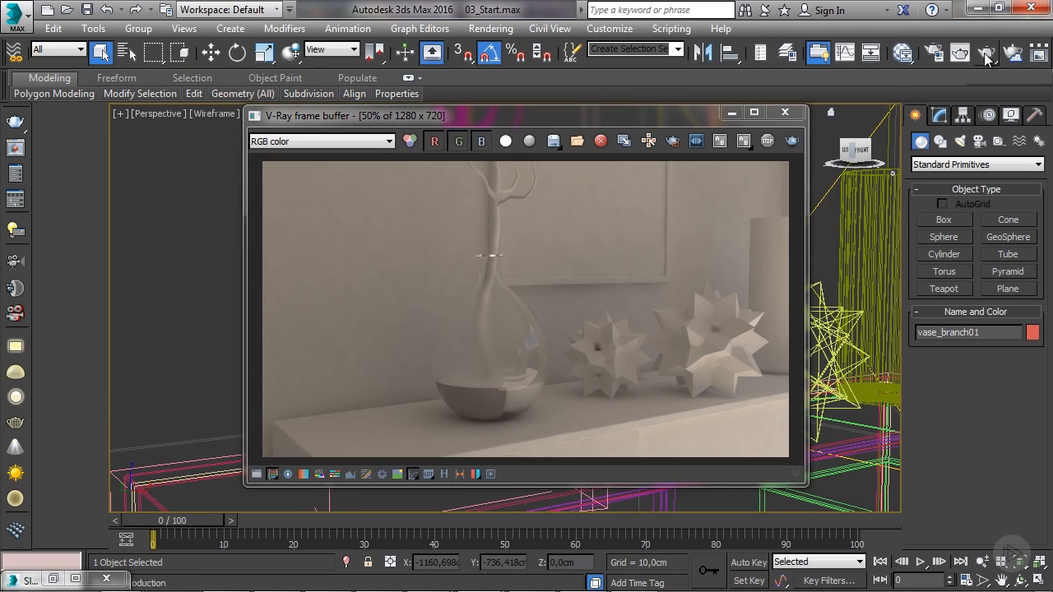
pyautogui.click(987, 54)
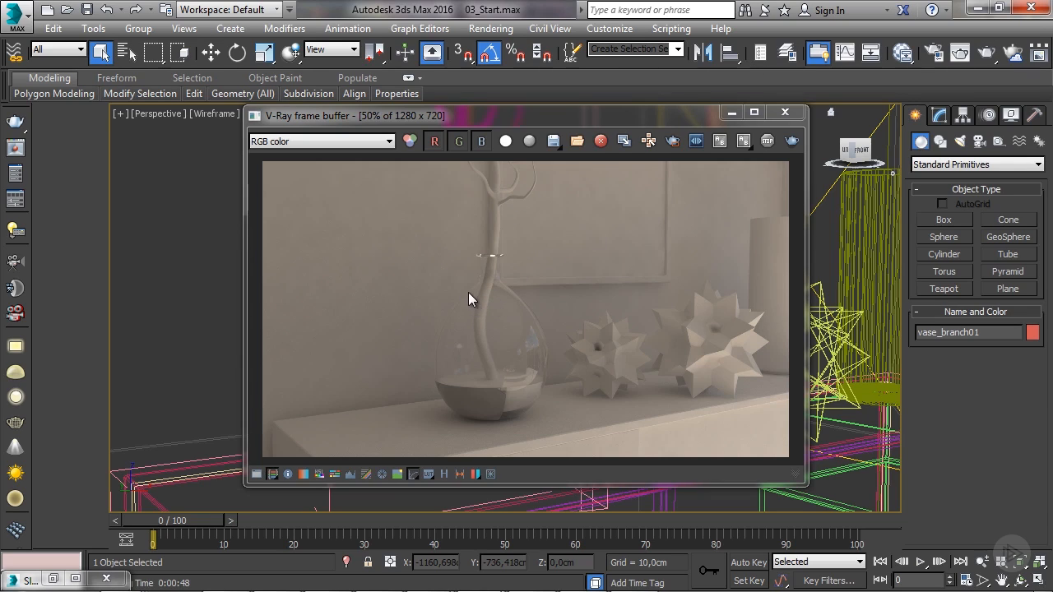
pyautogui.click(784, 114)
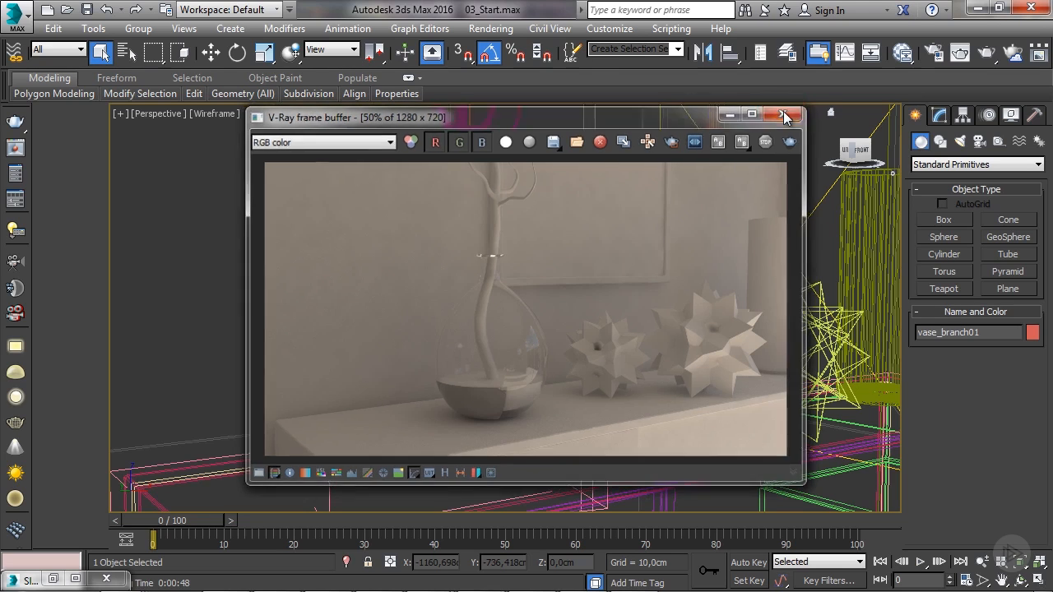
# Set the refraction IOR of Vase Glass to 2,2 and check the result in a render
pyautogui.click(904, 55)
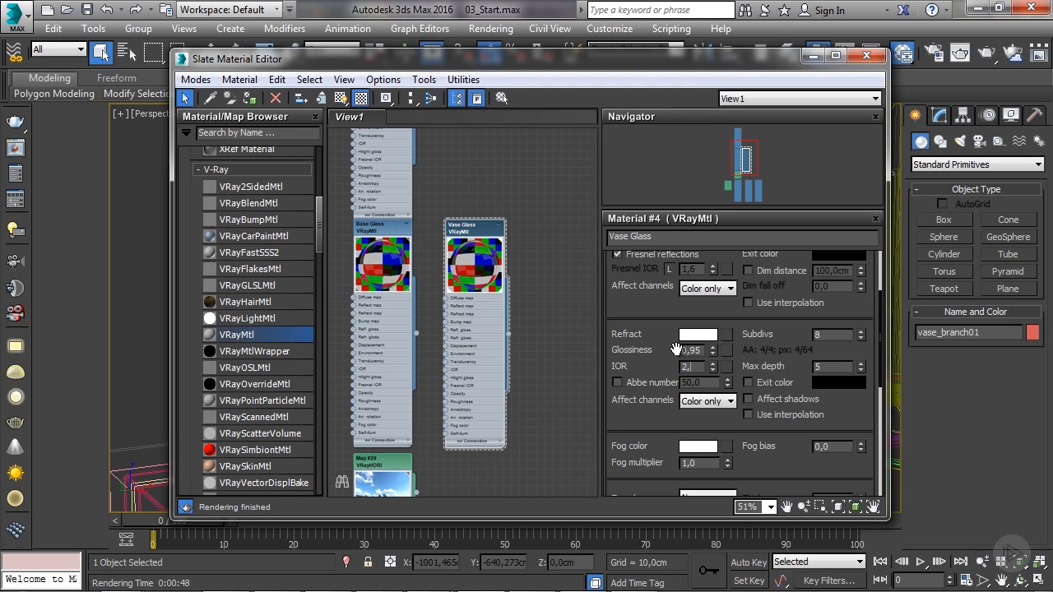
pyautogui.press('Return')
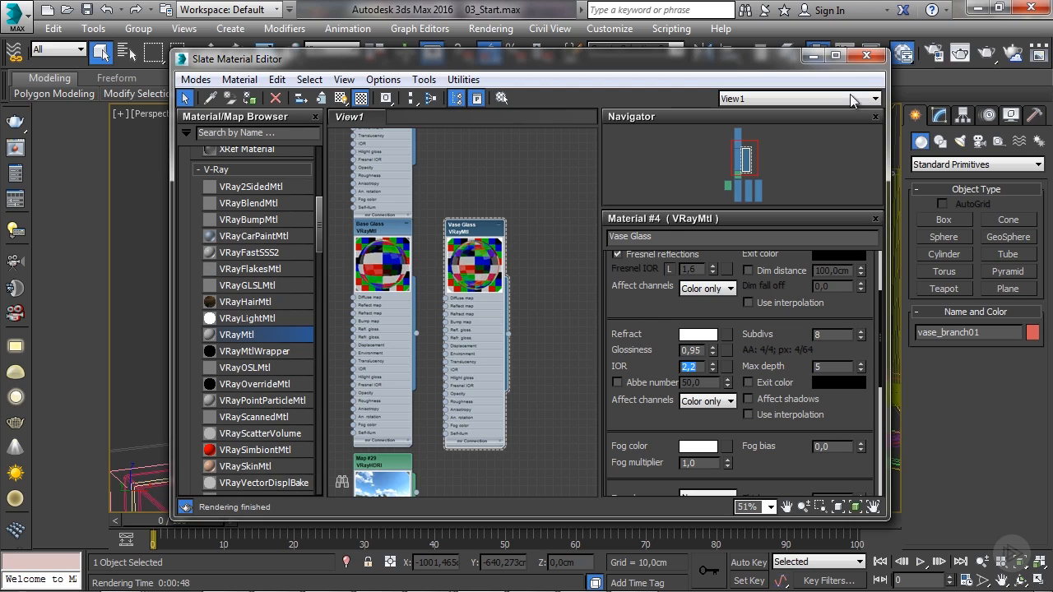
pyautogui.click(866, 54)
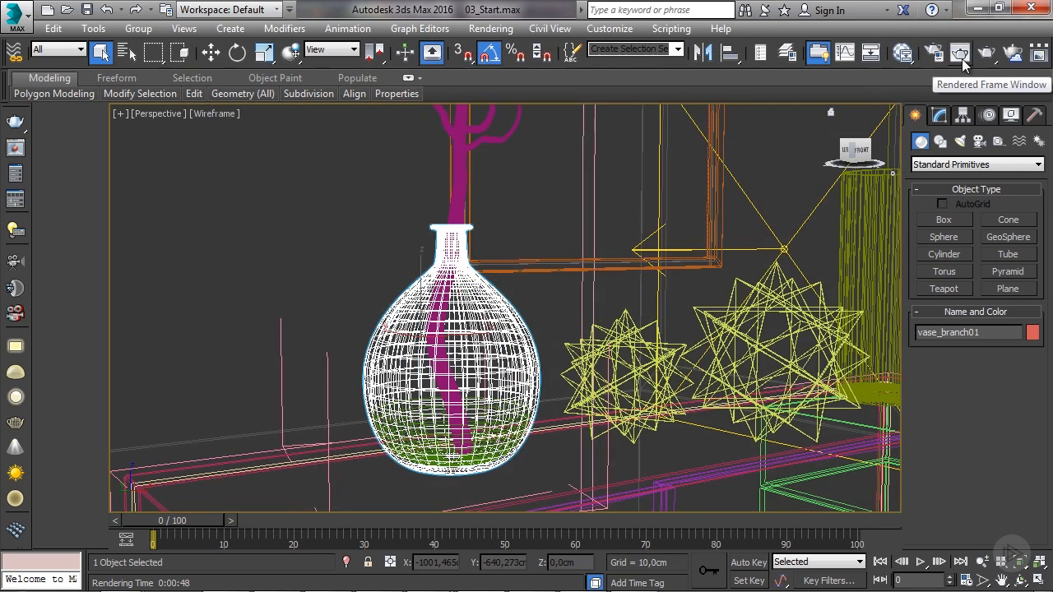
pyautogui.click(985, 55)
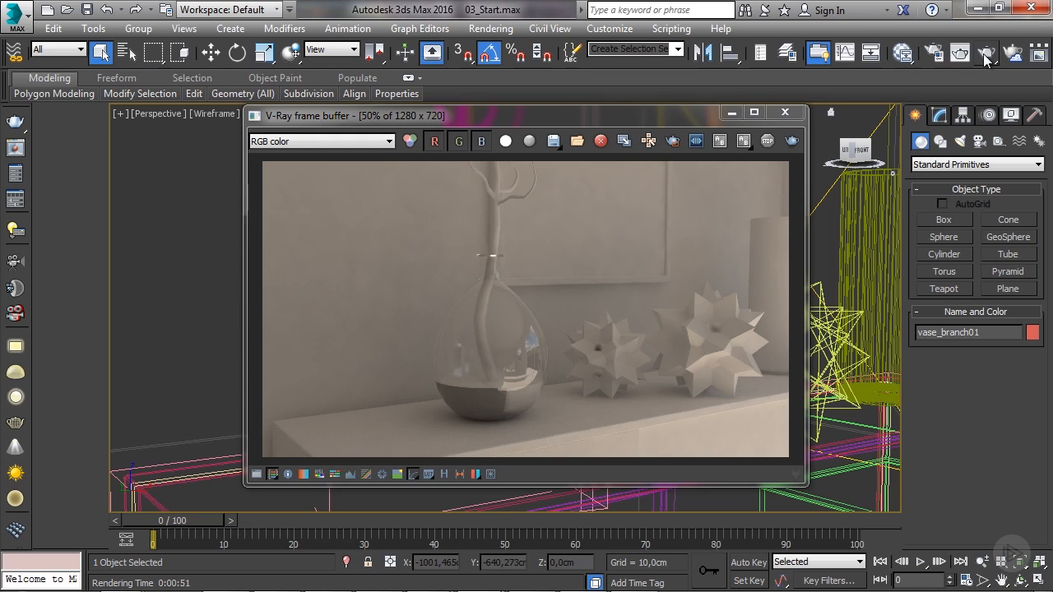
pyautogui.click(785, 112)
# Select the Base Glass material node in the Slate Material Editor, then minimize the editor
pyautogui.click(902, 56)
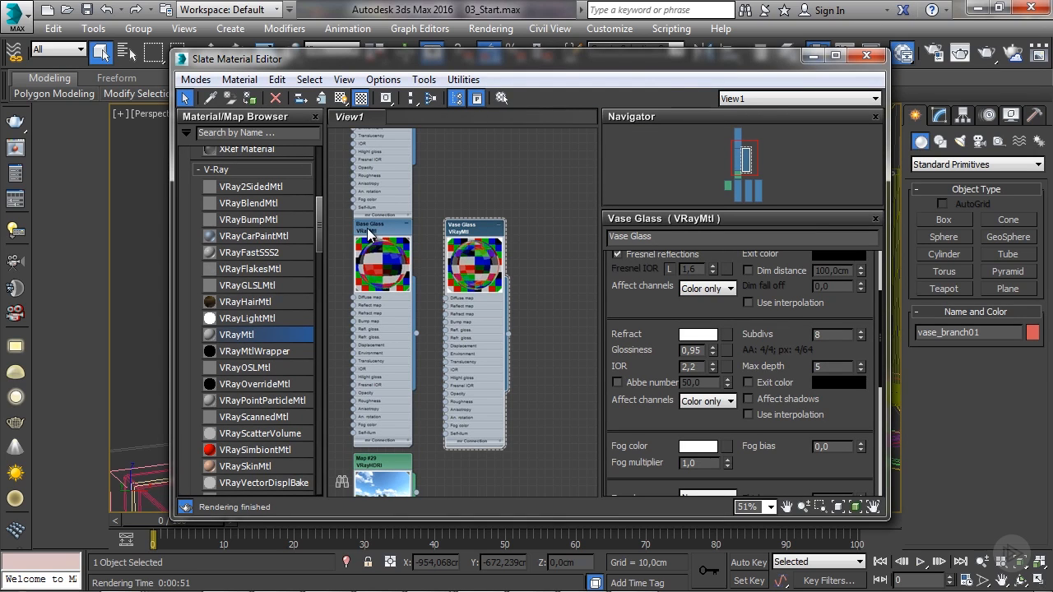
pyautogui.click(367, 228)
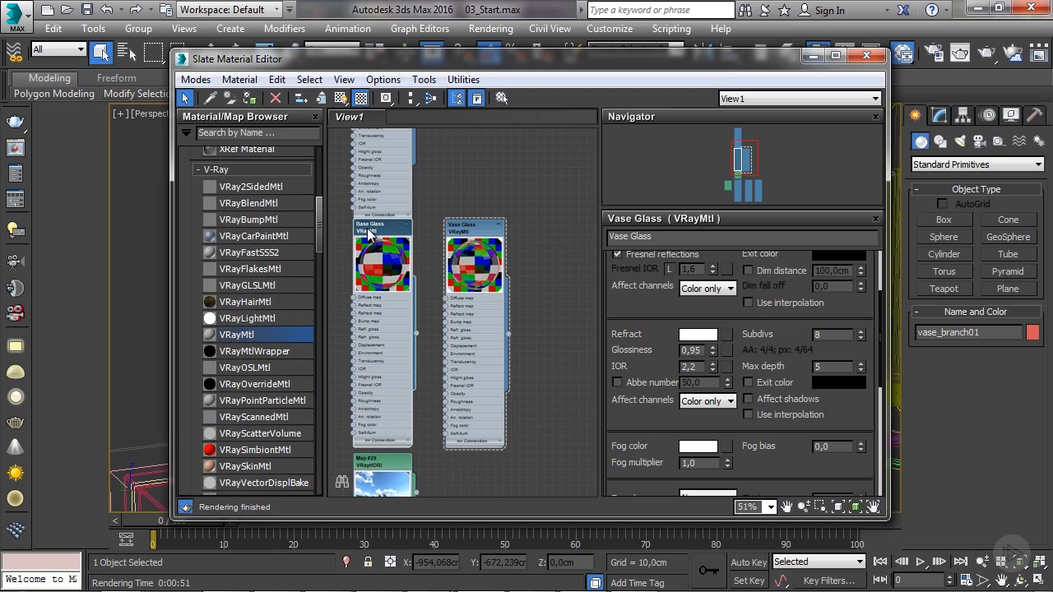
pyautogui.click(812, 58)
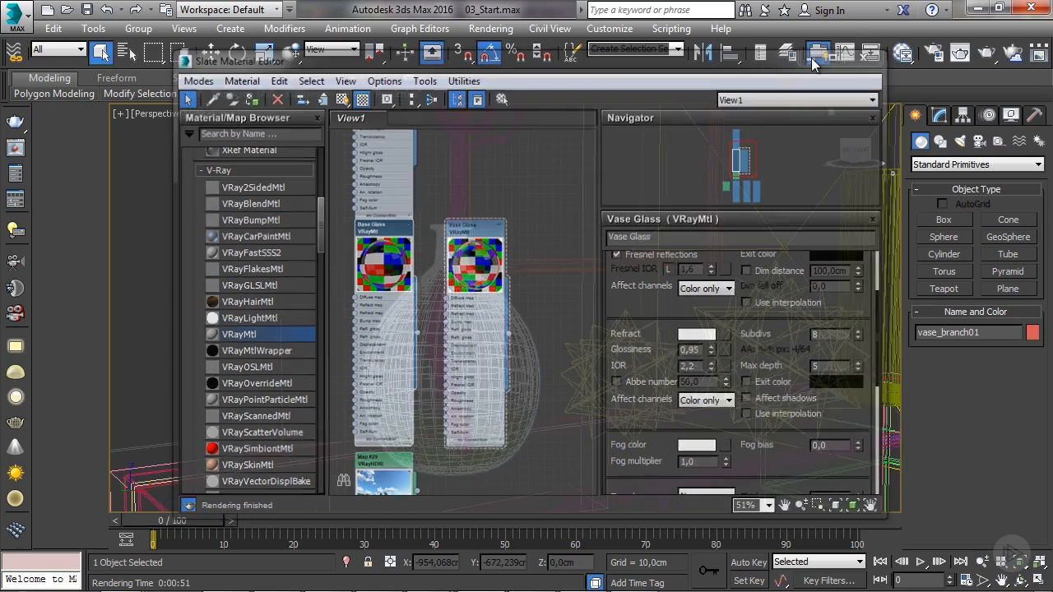
# Select the picture frame group above the vase and switch the viewport display to Shaded
pyautogui.scroll(10, 606, 293)
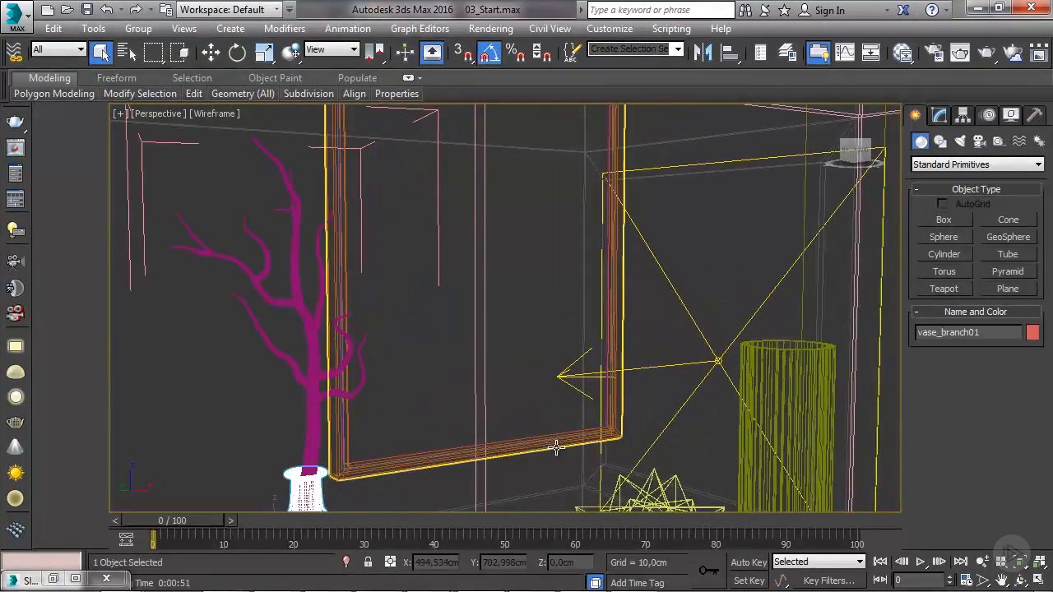
pyautogui.click(556, 448)
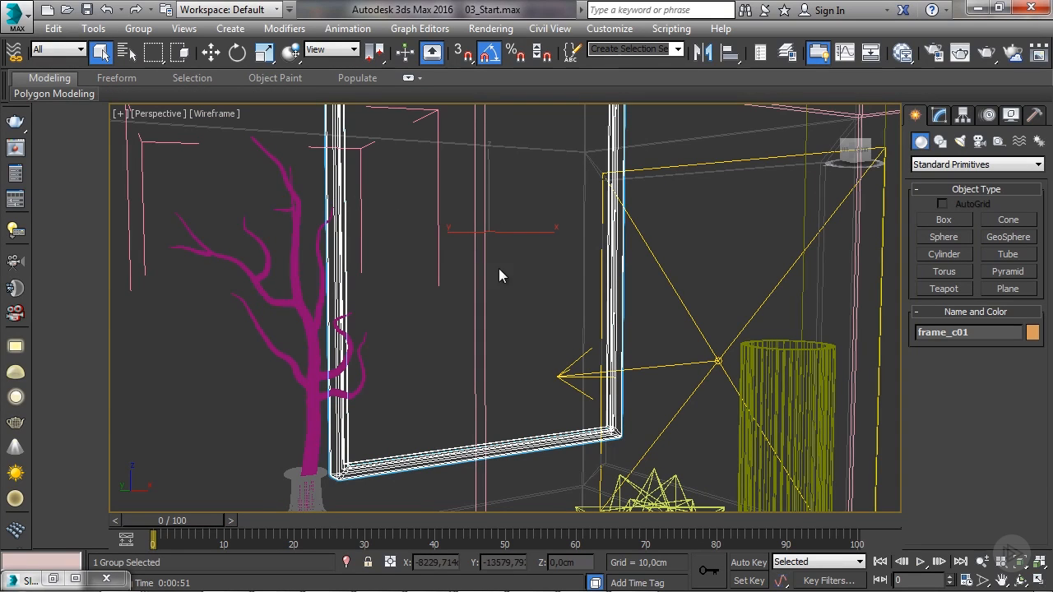
pyautogui.press('F3')
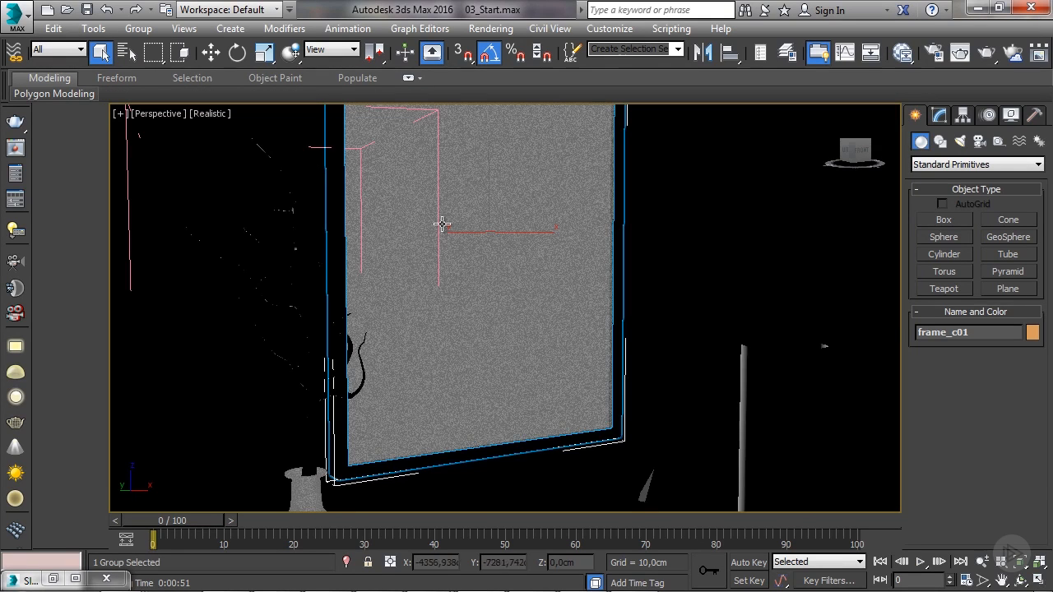
pyautogui.click(209, 114)
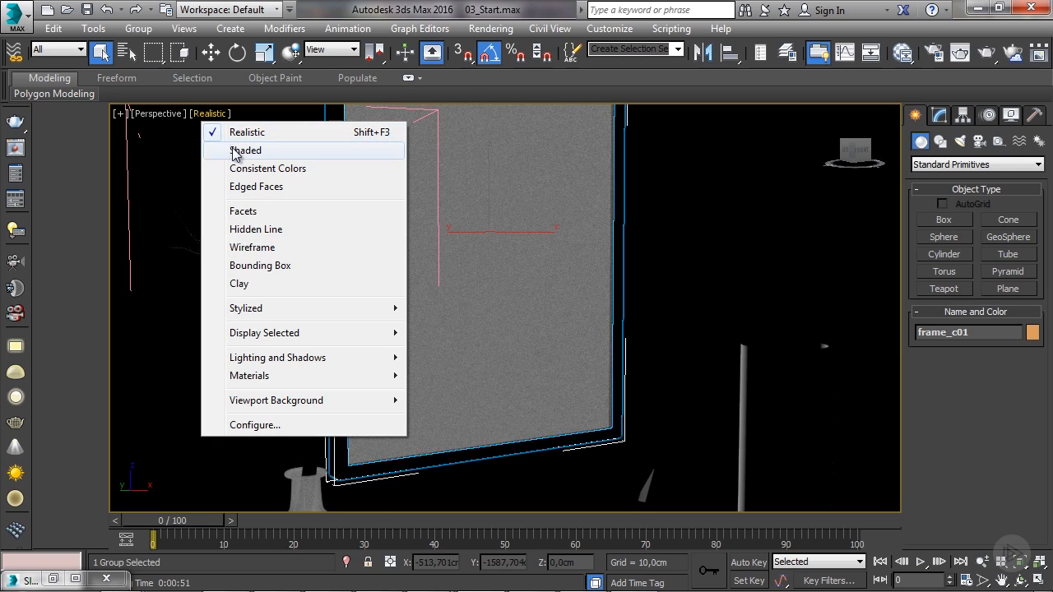
pyautogui.click(239, 151)
# Open the selected picture frame group and assign the Base Glass material to its glass pane
pyautogui.click(138, 29)
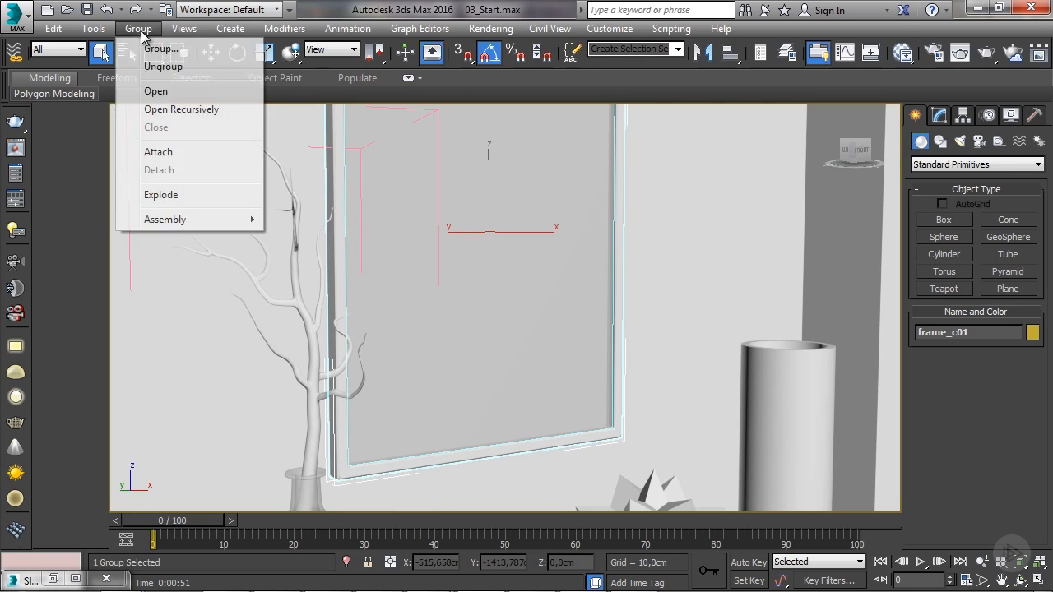
pyautogui.click(156, 91)
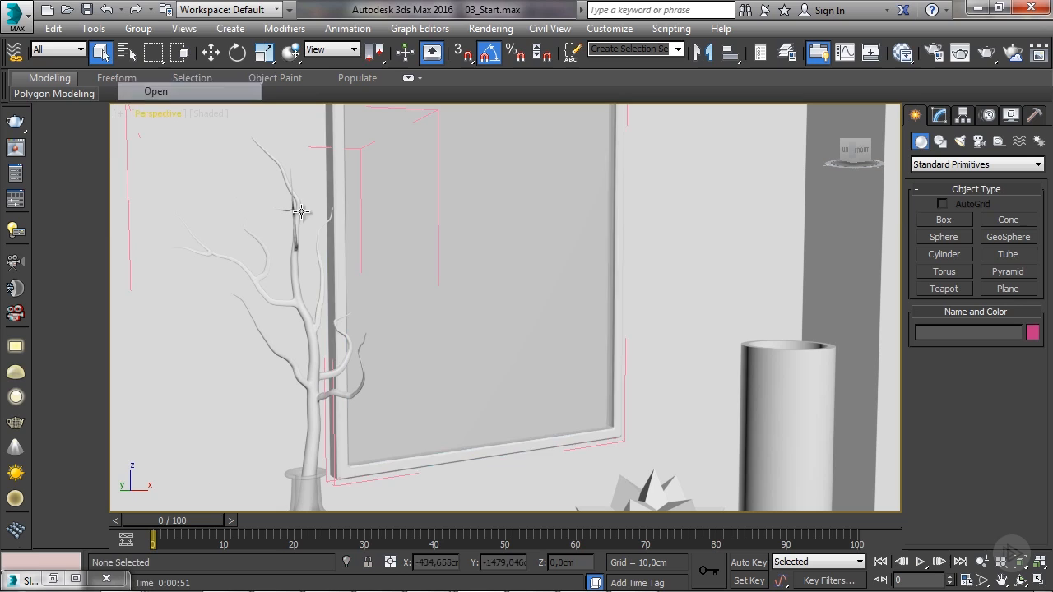
pyautogui.click(567, 338)
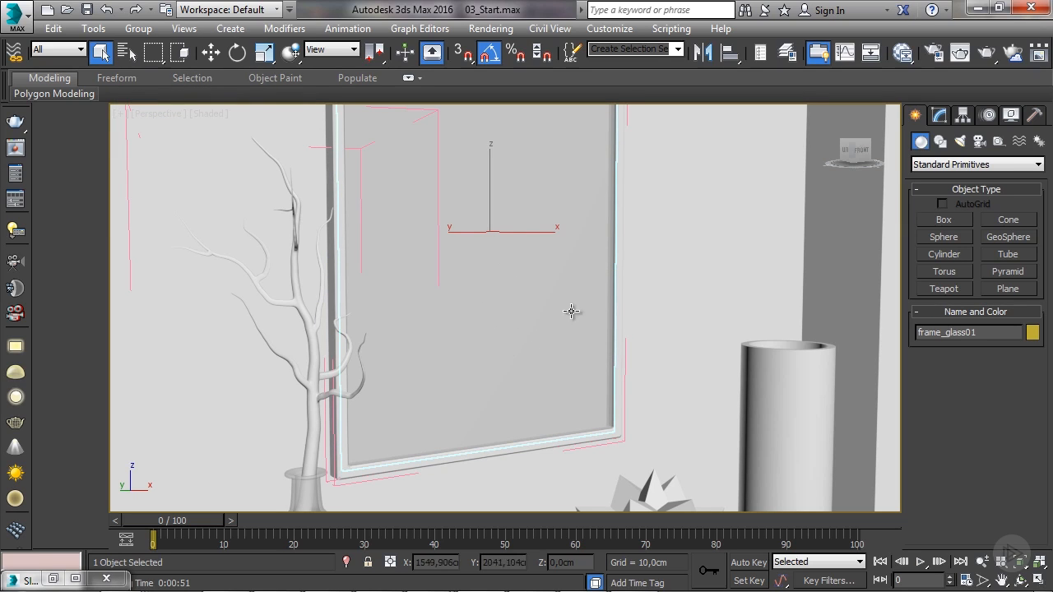
pyautogui.click(902, 53)
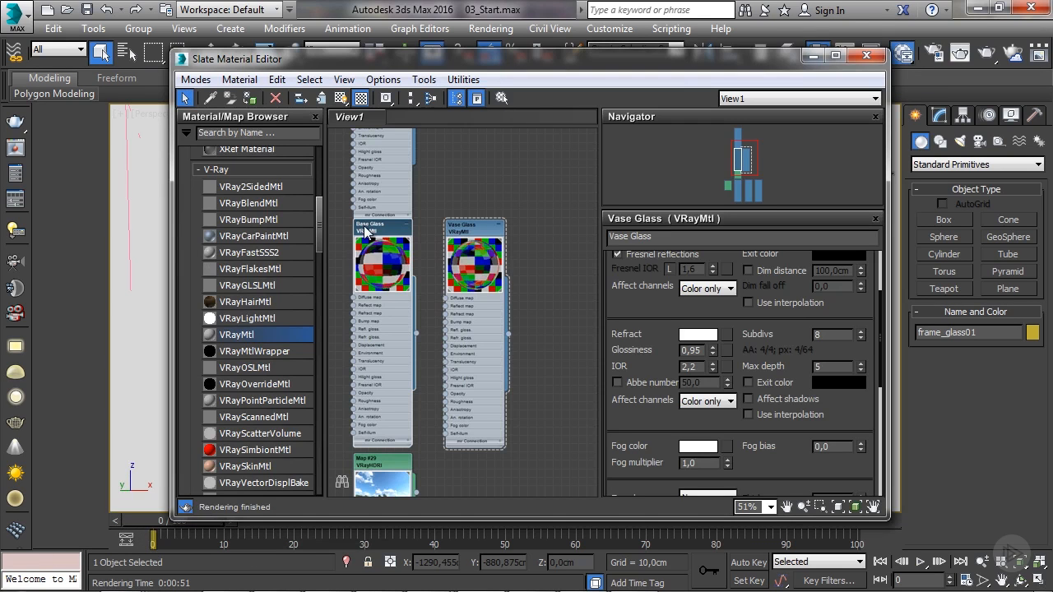
pyautogui.click(819, 54)
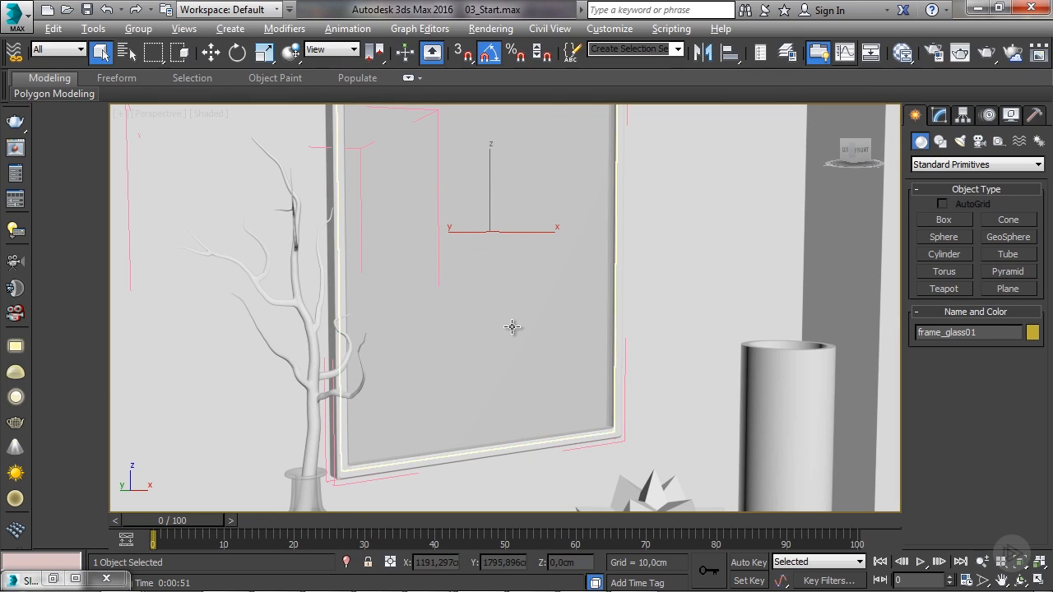
# Select the three picture frame groups on the wall beside the stairs and open the groups
pyautogui.keyDown('alt'); pyautogui.moveTo(512, 326); pyautogui.dragTo(667, 324, button='middle'); pyautogui.keyUp('alt')
pyautogui.moveTo(667, 324); pyautogui.dragTo(540, 406, button='middle')
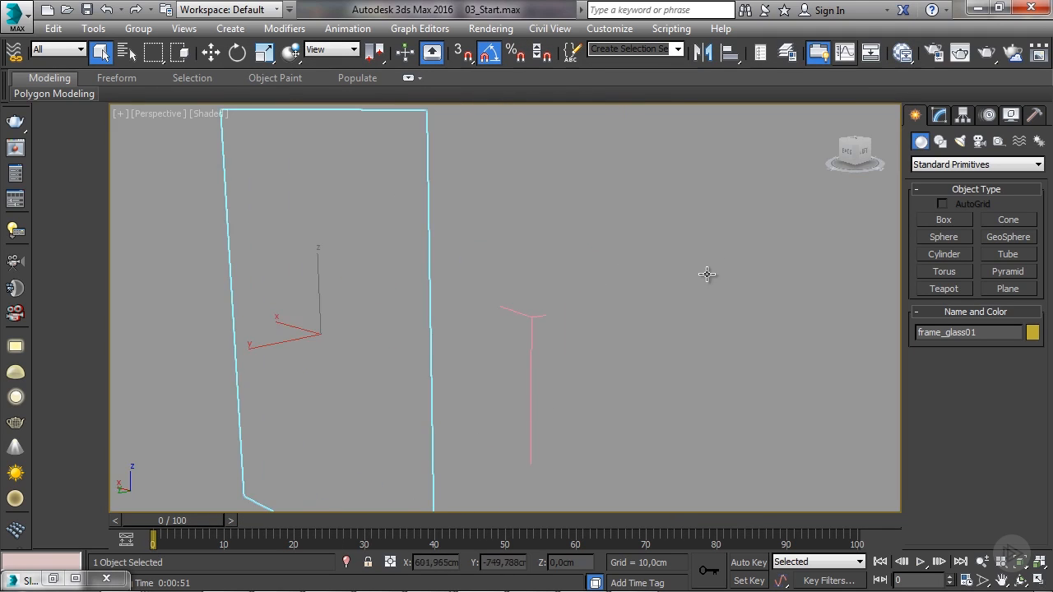
pyautogui.moveTo(706, 274)
pyautogui.keyDown('alt'); pyautogui.mouseDown(button='middle')
pyautogui.moveTo(735, 251)
pyautogui.moveTo(811, 263)
pyautogui.moveTo(802, 336)
pyautogui.mouseUp(button='middle'); pyautogui.keyUp('alt')
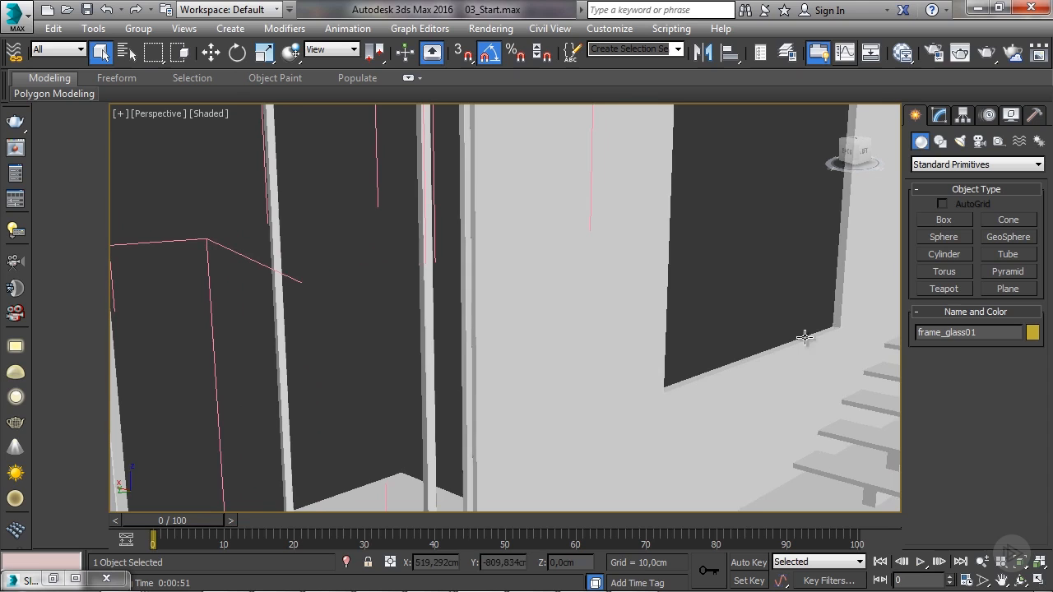
pyautogui.click(866, 416)
pyautogui.click(867, 416)
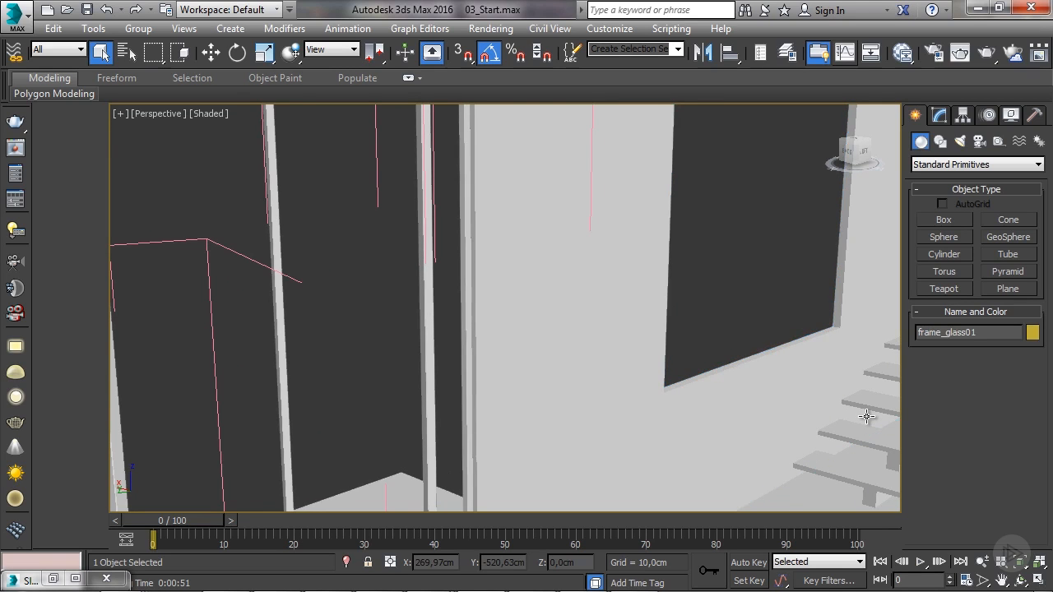
pyautogui.click(866, 416)
pyautogui.press('z')
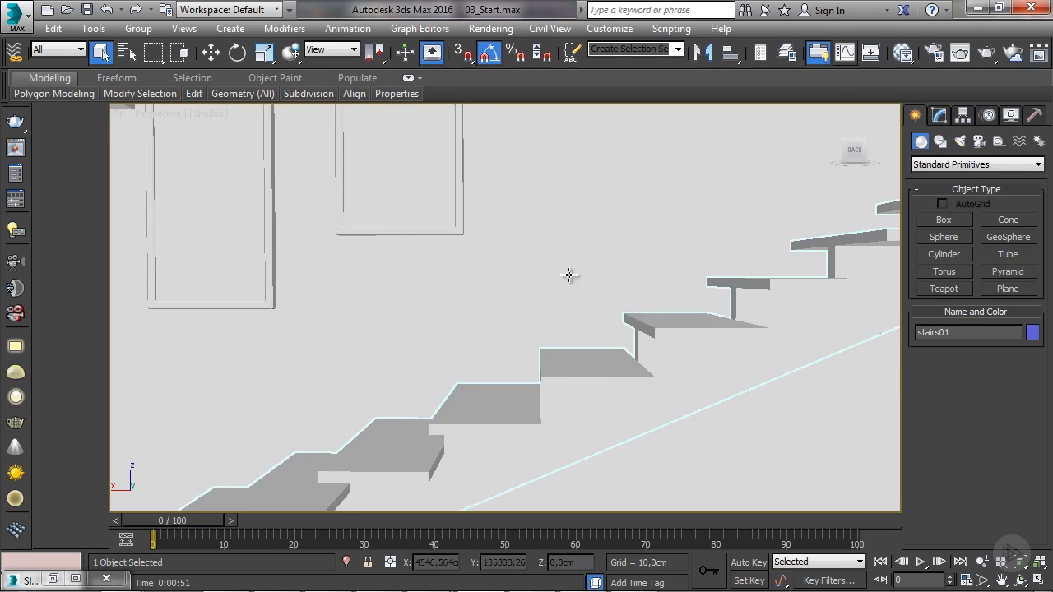
pyautogui.moveTo(571, 278); pyautogui.dragTo(357, 357, button='middle')
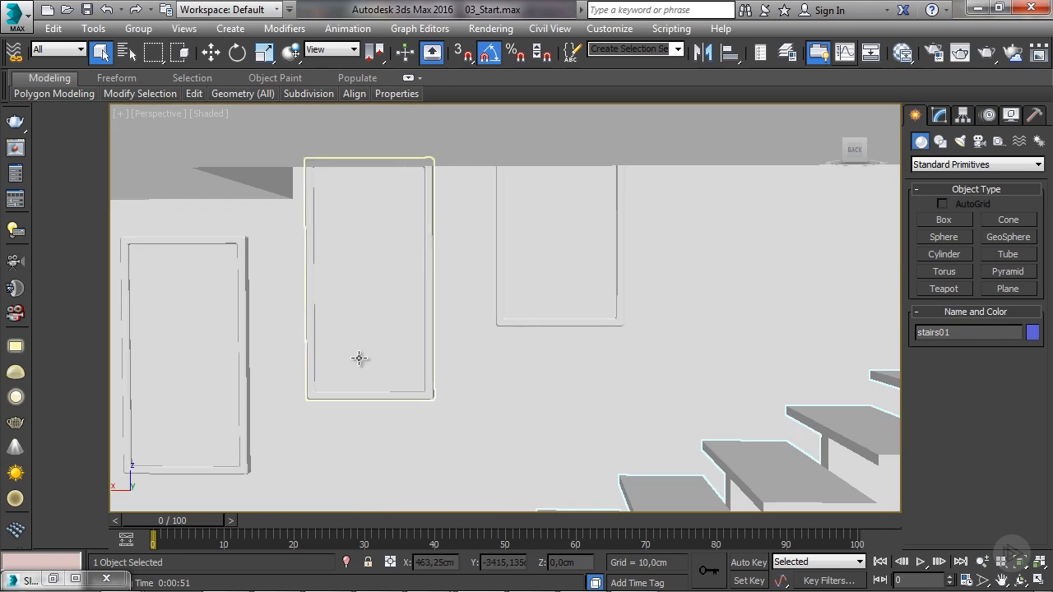
pyautogui.click(393, 326)
pyautogui.keyDown('ctrl'); pyautogui.click(364, 189); pyautogui.keyUp('ctrl')
pyautogui.click(138, 28)
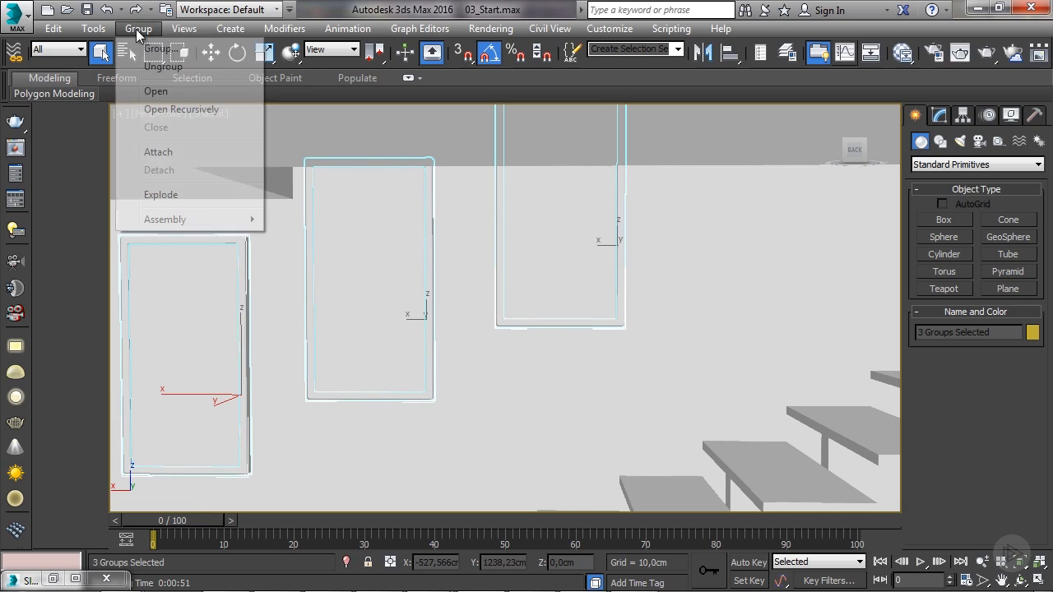
pyautogui.click(156, 90)
# Assign the Base Glass material to the glass panes of the three opened picture frames
pyautogui.click(205, 299)
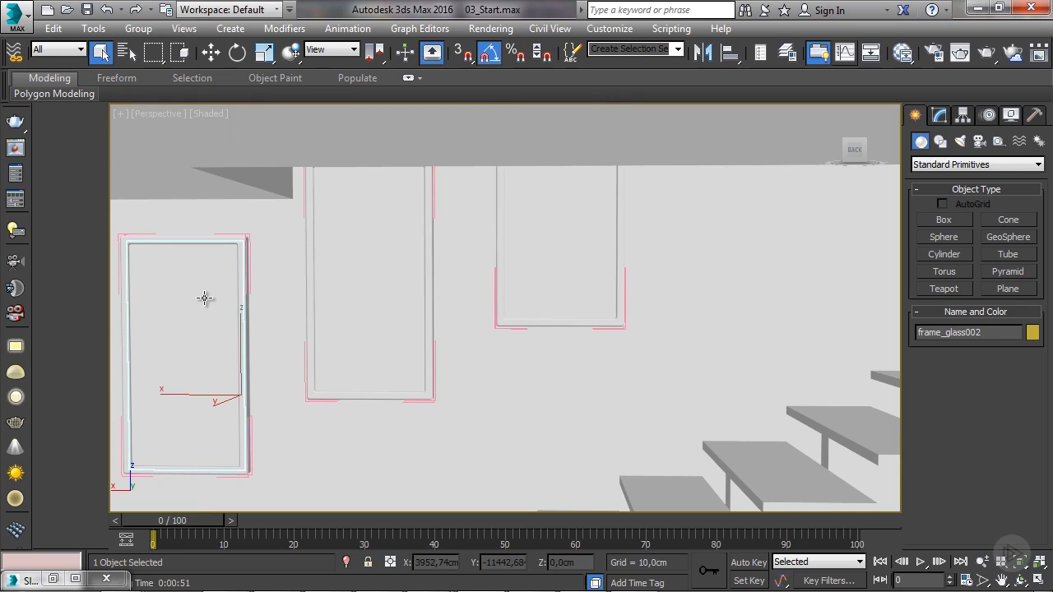
pyautogui.keyDown('ctrl'); pyautogui.click(362, 274); pyautogui.keyUp('ctrl')
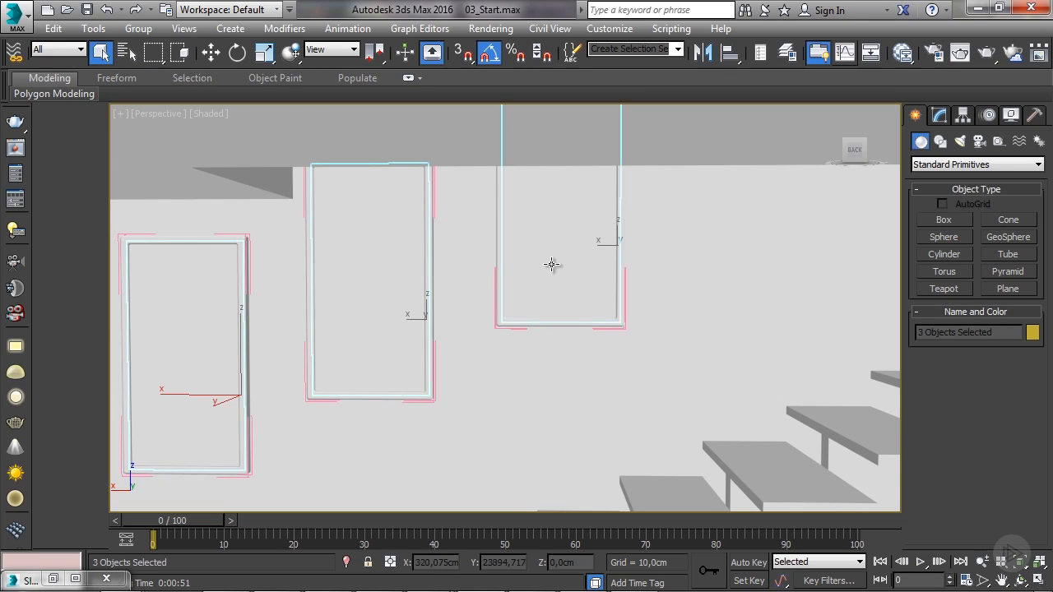
pyautogui.click(903, 52)
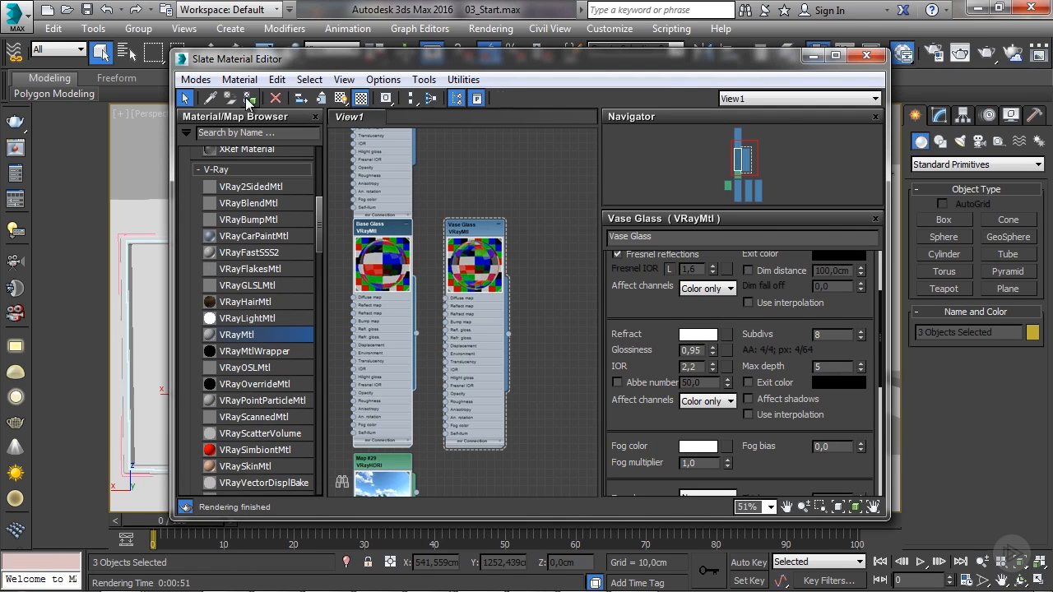
pyautogui.click(811, 56)
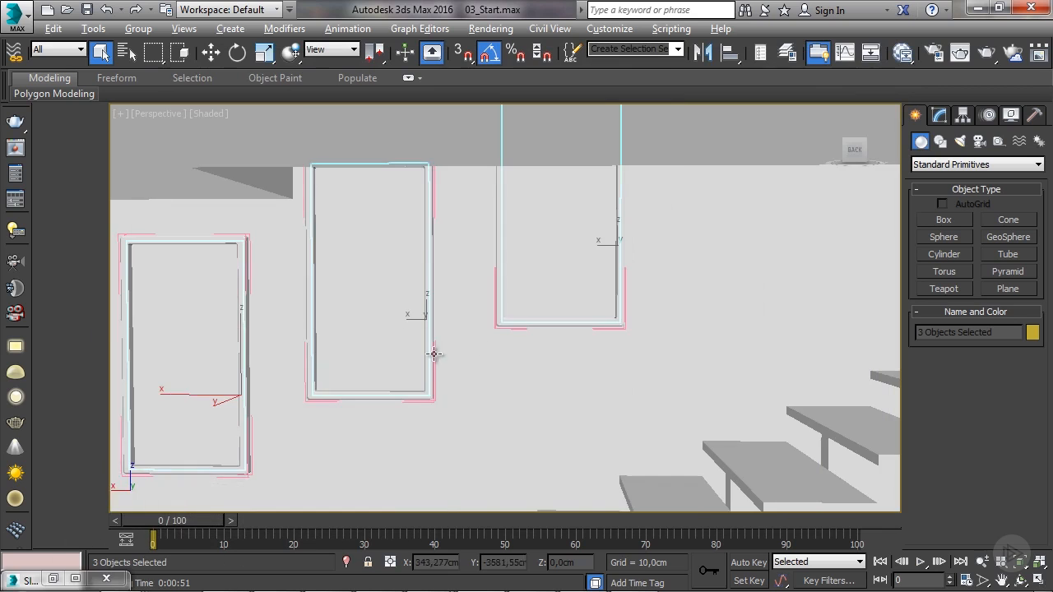
# Select the water object inside the glass vase that holds the branch
pyautogui.keyDown('alt'); pyautogui.moveTo(435, 353); pyautogui.dragTo(597, 341, button='middle'); pyautogui.keyUp('alt')
pyautogui.scroll(3, 274, 292)
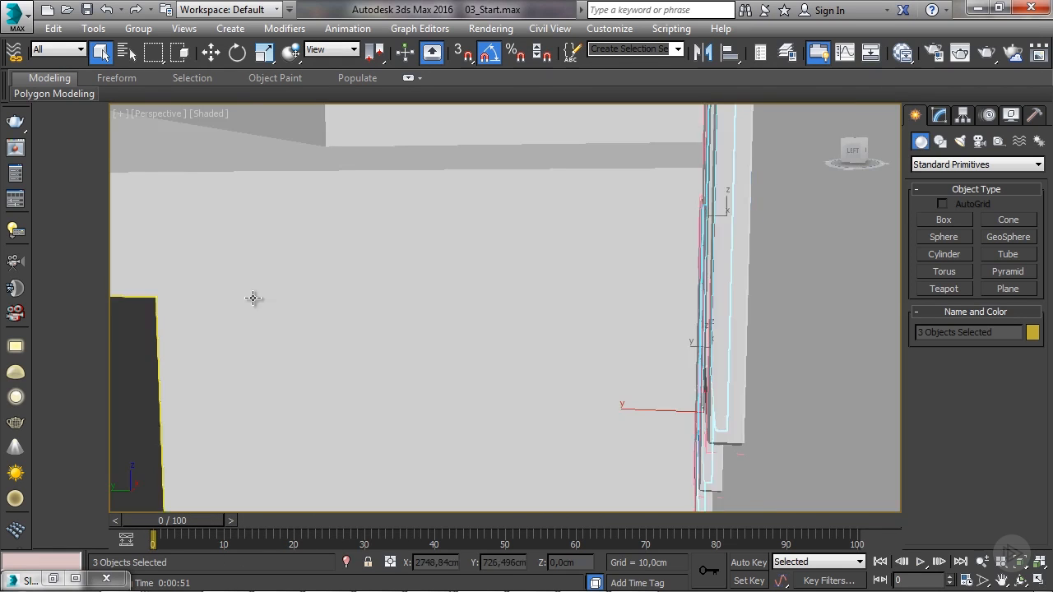
pyautogui.moveTo(545, 292); pyautogui.dragTo(591, 280, button='middle')
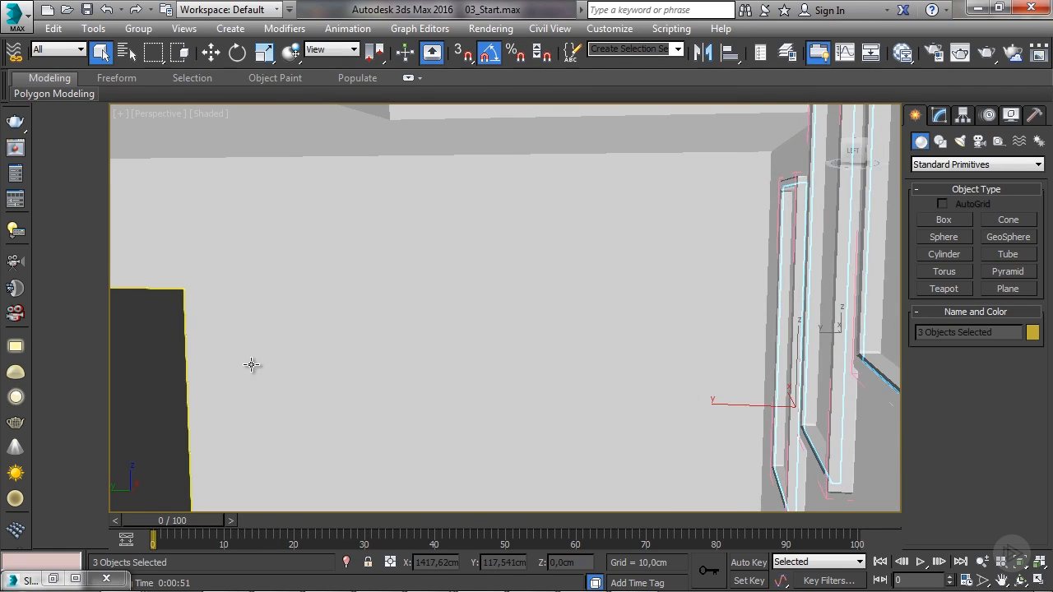
pyautogui.scroll(-2, 246, 369)
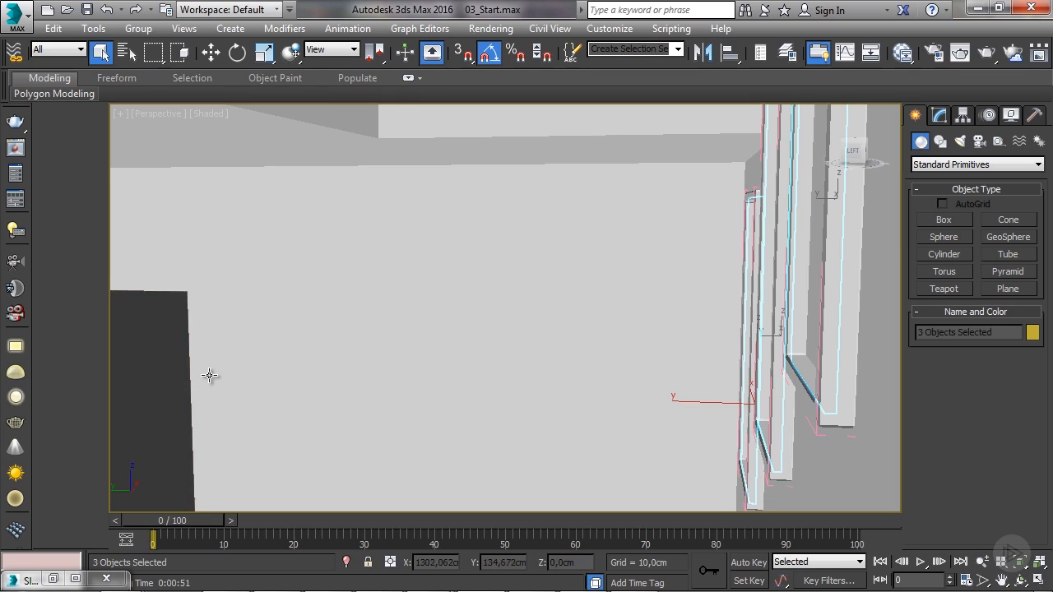
pyautogui.keyDown('alt'); pyautogui.moveTo(209, 375); pyautogui.dragTo(146, 371, button='middle'); pyautogui.keyUp('alt')
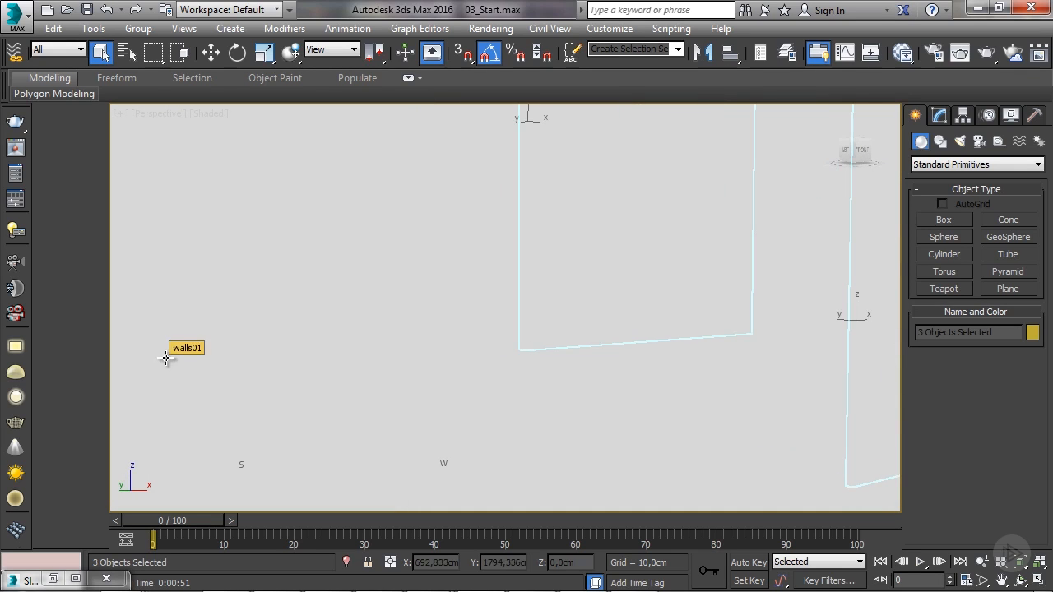
pyautogui.moveTo(329, 369); pyautogui.dragTo(419, 377, button='middle')
pyautogui.moveTo(220, 377); pyautogui.dragTo(283, 370, button='middle')
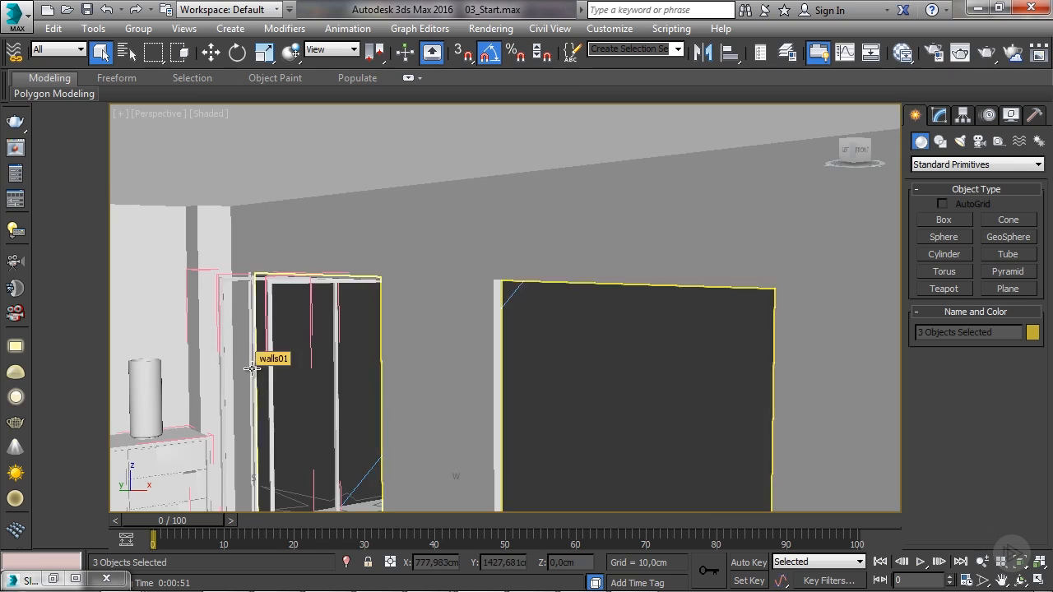
pyautogui.click(143, 394)
pyautogui.scroll(4, 524, 304)
pyautogui.moveTo(143, 394); pyautogui.dragTo(321, 439, button='middle')
pyautogui.scroll(3, 272, 412)
pyautogui.scroll(3, 322, 439)
pyautogui.click(320, 439)
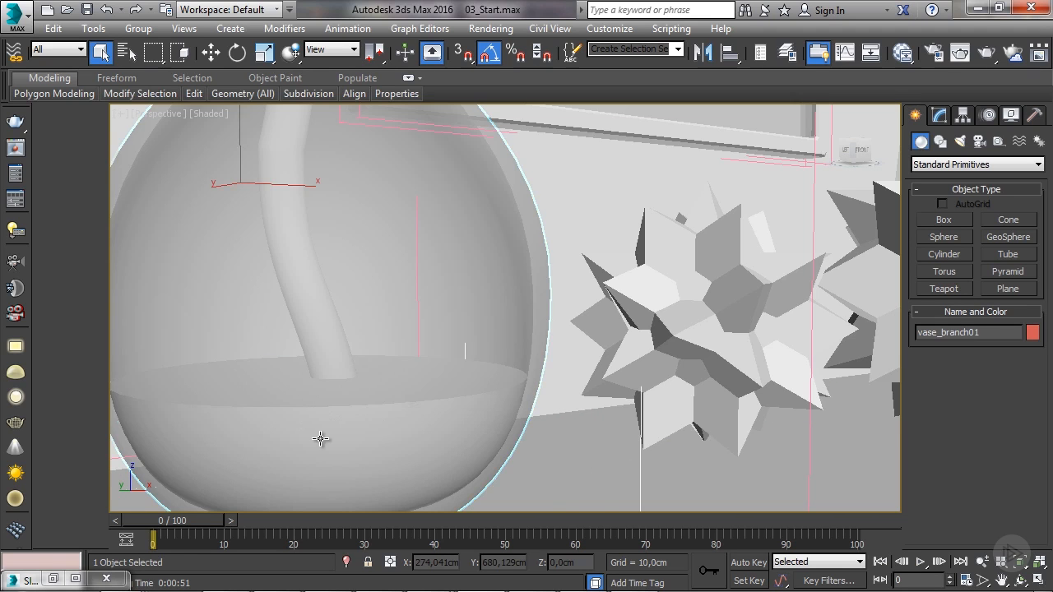
pyautogui.click(320, 438)
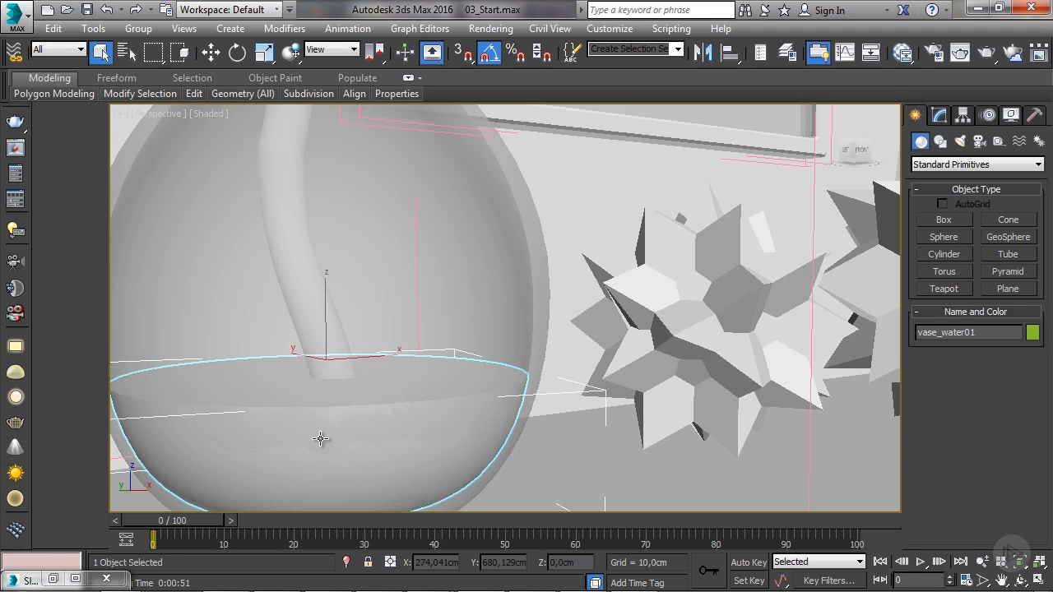
# Create a new VRayMtl beside Vase Glass in the Slate Material Editor and name it Water
pyautogui.click(903, 56)
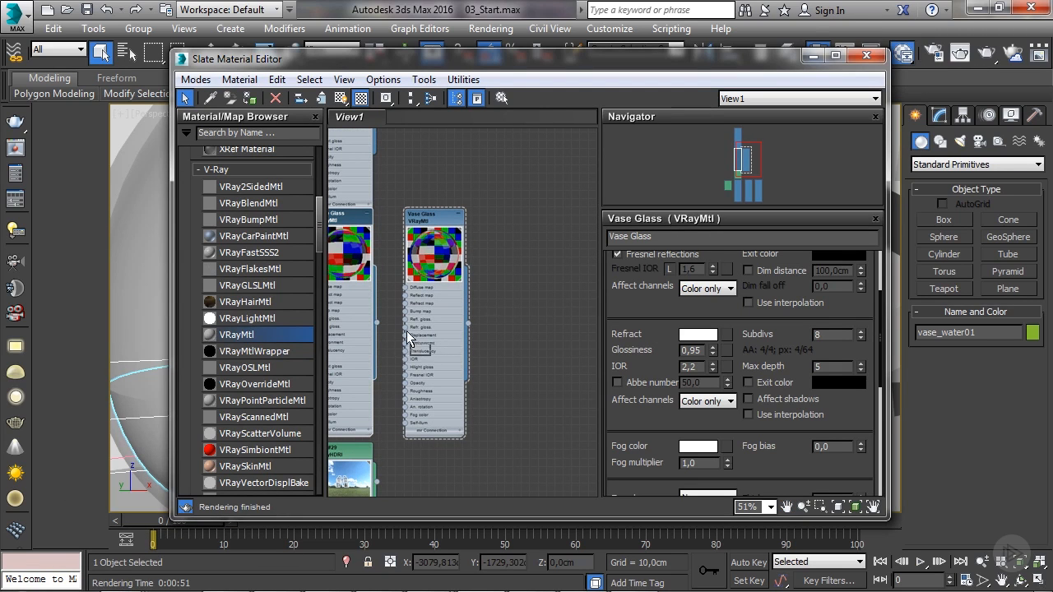
pyautogui.moveTo(523, 223); pyautogui.dragTo(522, 223)
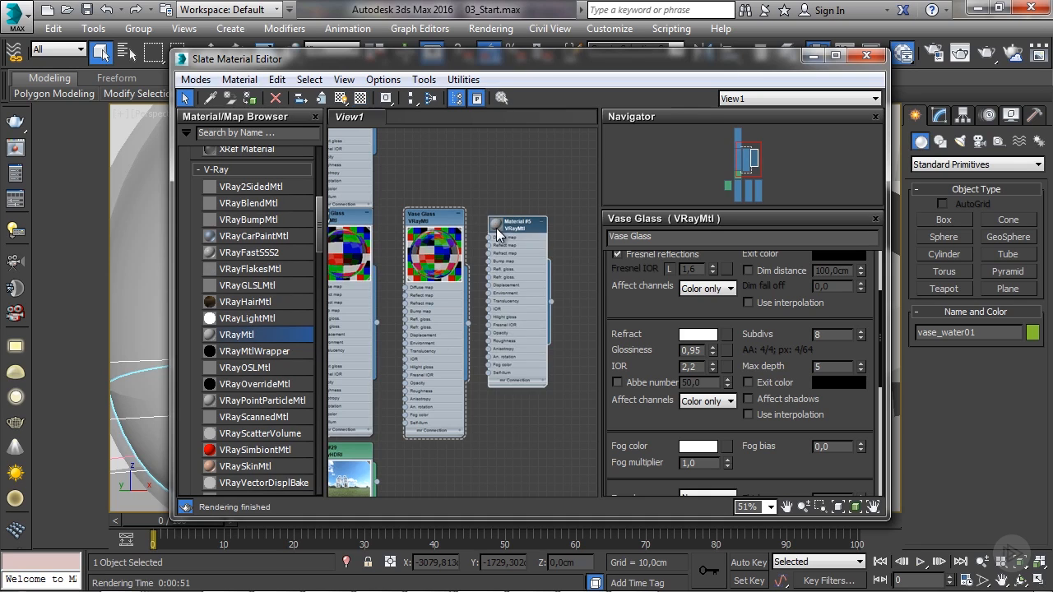
pyautogui.doubleClick(509, 225)
pyautogui.moveTo(516, 223); pyautogui.dragTo(525, 223)
pyautogui.moveTo(673, 236); pyautogui.dragTo(598, 240)
pyautogui.write('Water')
pyautogui.press('Return')
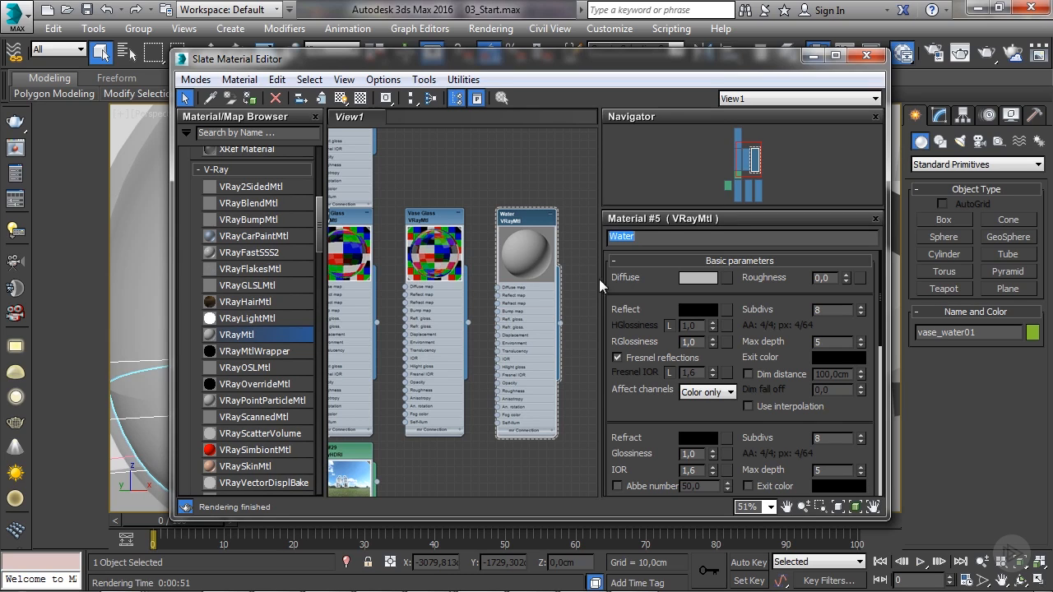
# Set both the reflection and refraction colors of the Water material to pure white
pyautogui.click(679, 310)
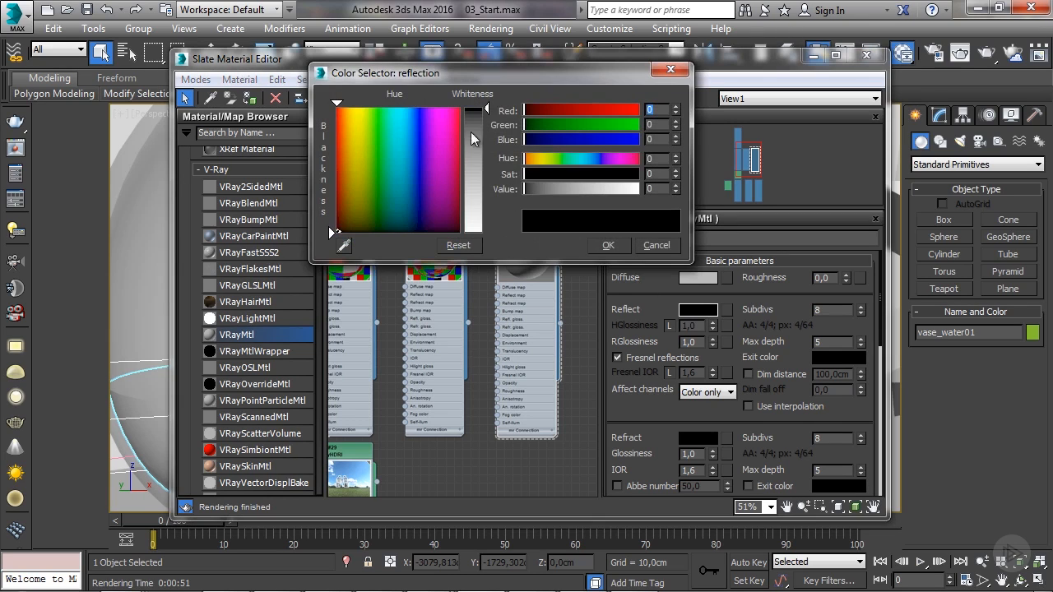
pyautogui.moveTo(491, 112); pyautogui.dragTo(498, 233)
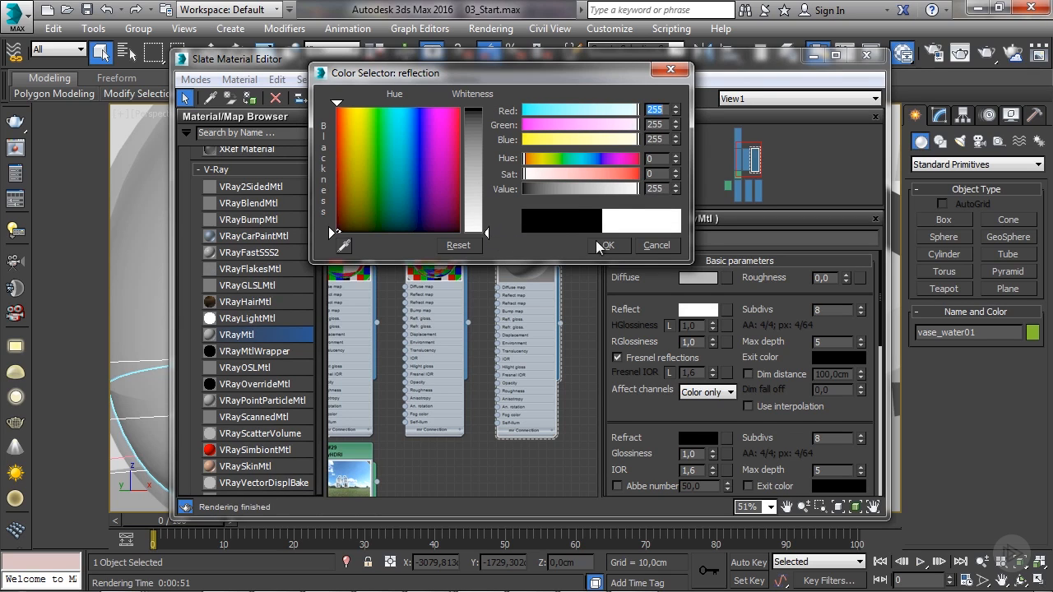
pyautogui.click(607, 245)
pyautogui.scroll(-5, 644, 424)
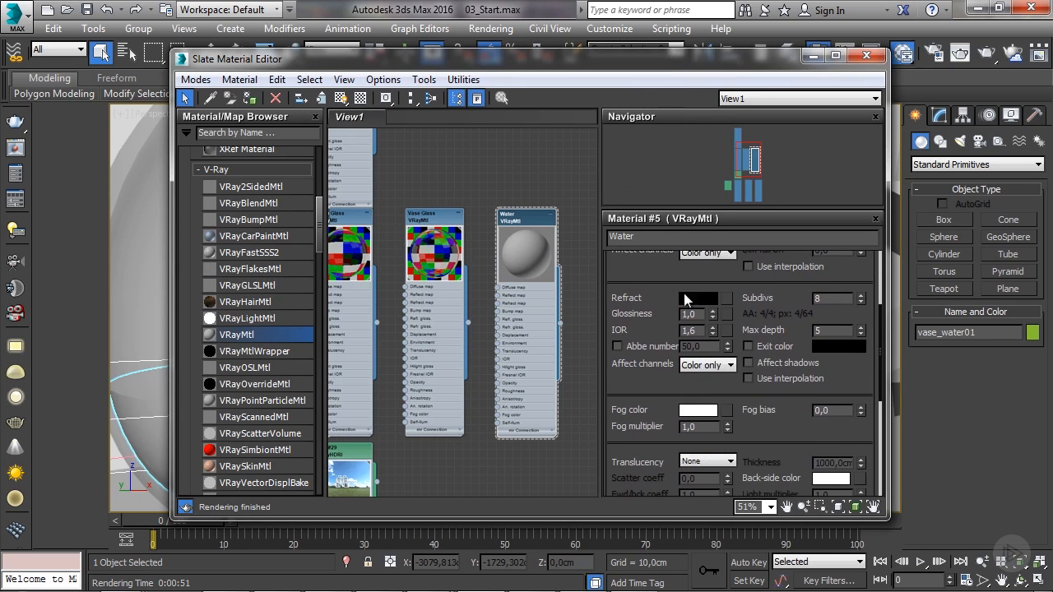
pyautogui.click(697, 297)
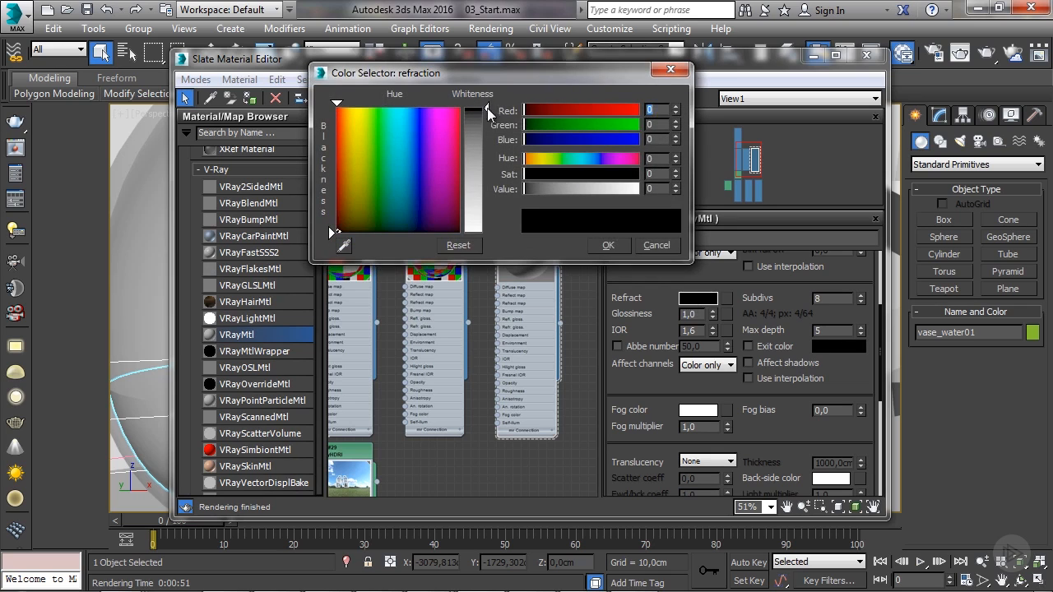
pyautogui.moveTo(486, 107); pyautogui.dragTo(543, 247)
pyautogui.click(606, 248)
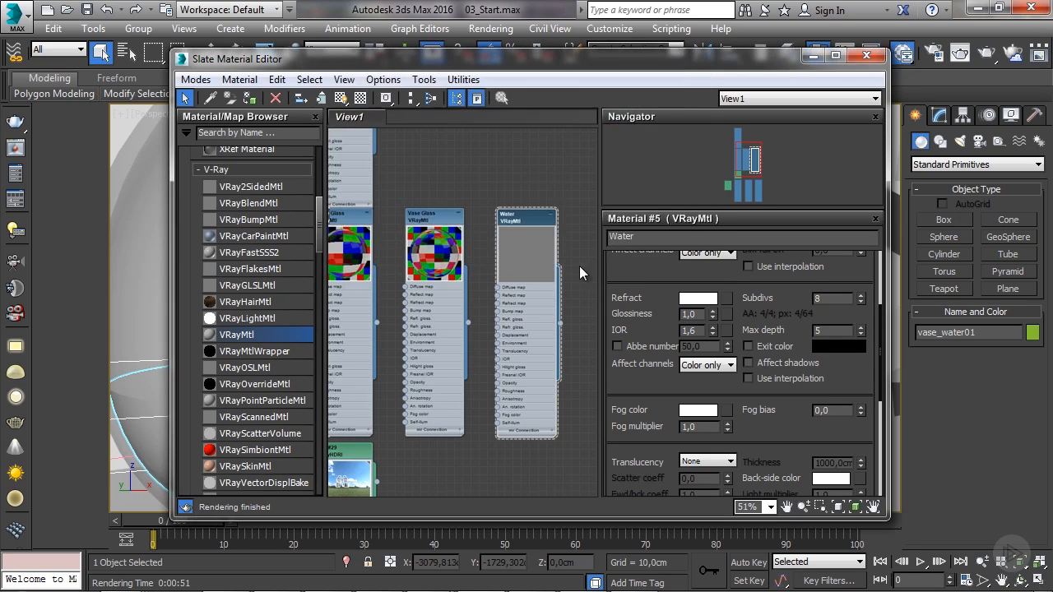
# Show the checkered background in the Water material's preview and enlarge its node
pyautogui.moveTo(552, 271); pyautogui.dragTo(481, 271, button='middle')
pyautogui.click(361, 98)
pyautogui.scroll(3, 482, 271)
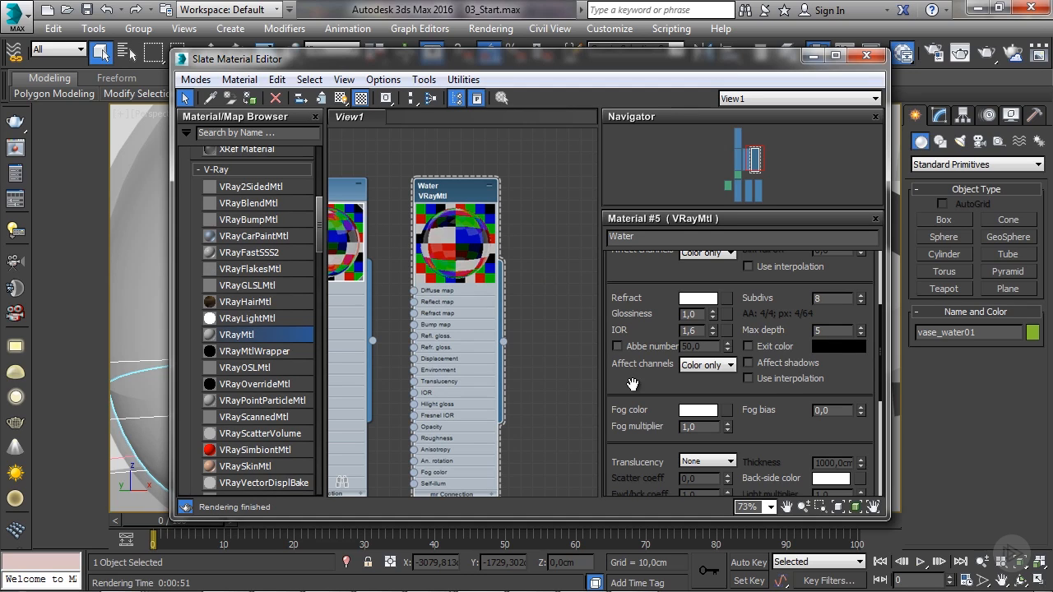
# Set the Water material's refraction fog color to a muted yellow, RGB 137, 135, 82
pyautogui.scroll(-2, 633, 385)
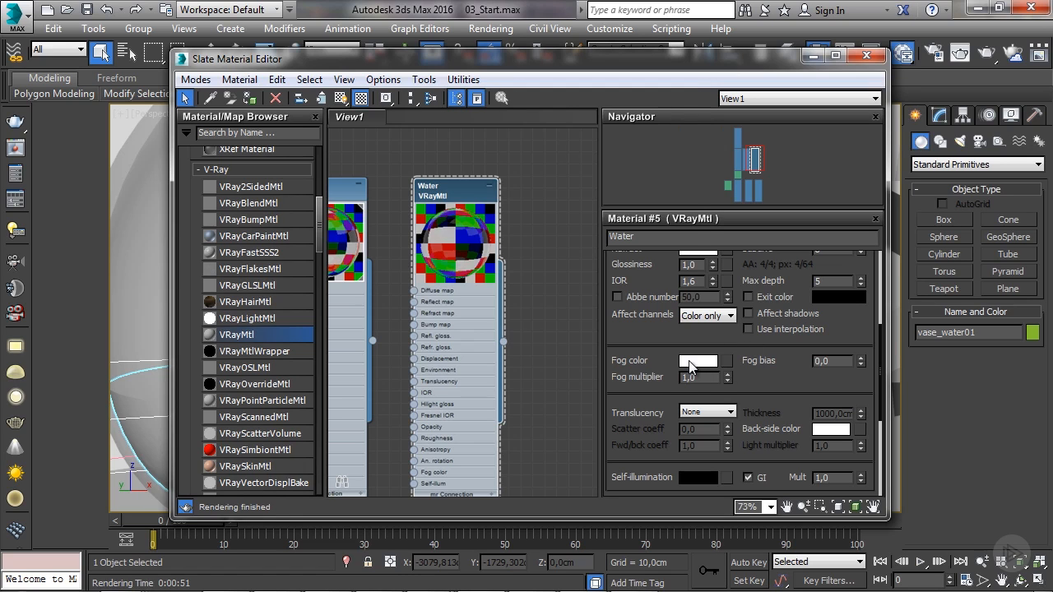
pyautogui.click(689, 362)
pyautogui.moveTo(350, 187); pyautogui.dragTo(364, 188)
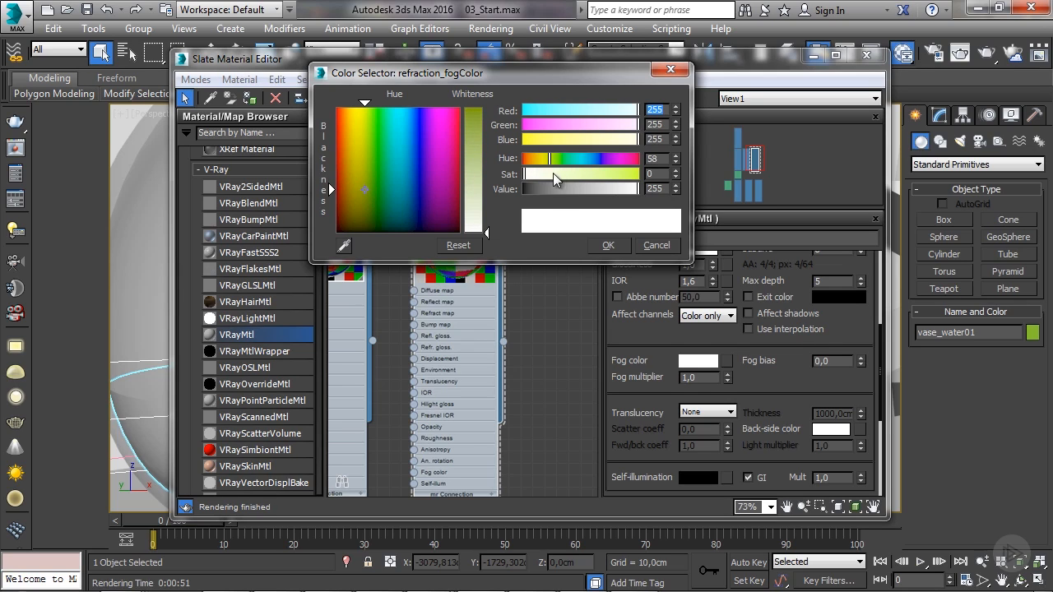
pyautogui.moveTo(553, 174); pyautogui.dragTo(573, 174)
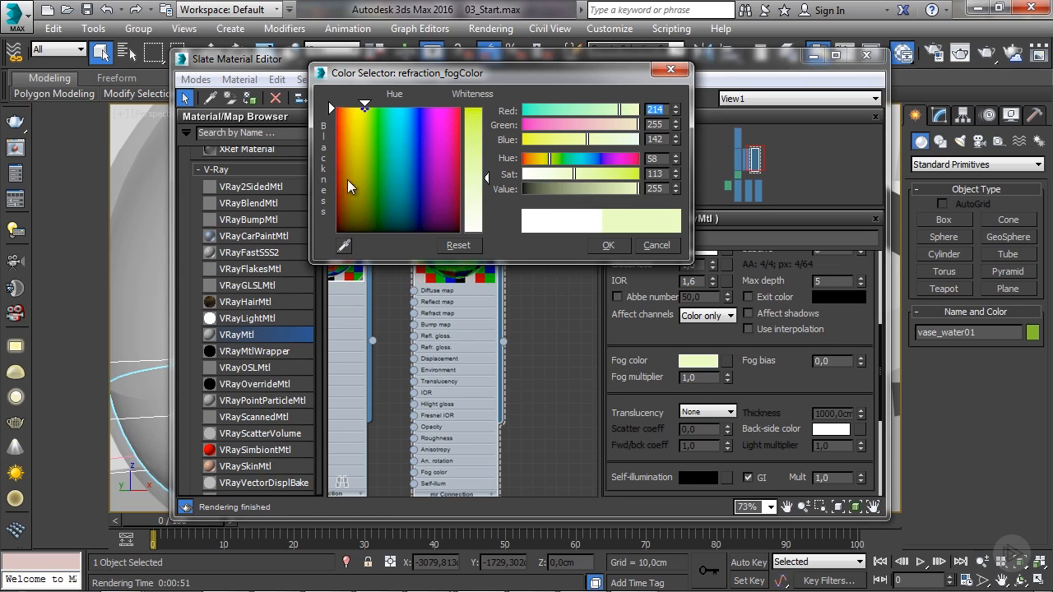
pyautogui.moveTo(638, 188); pyautogui.dragTo(580, 195)
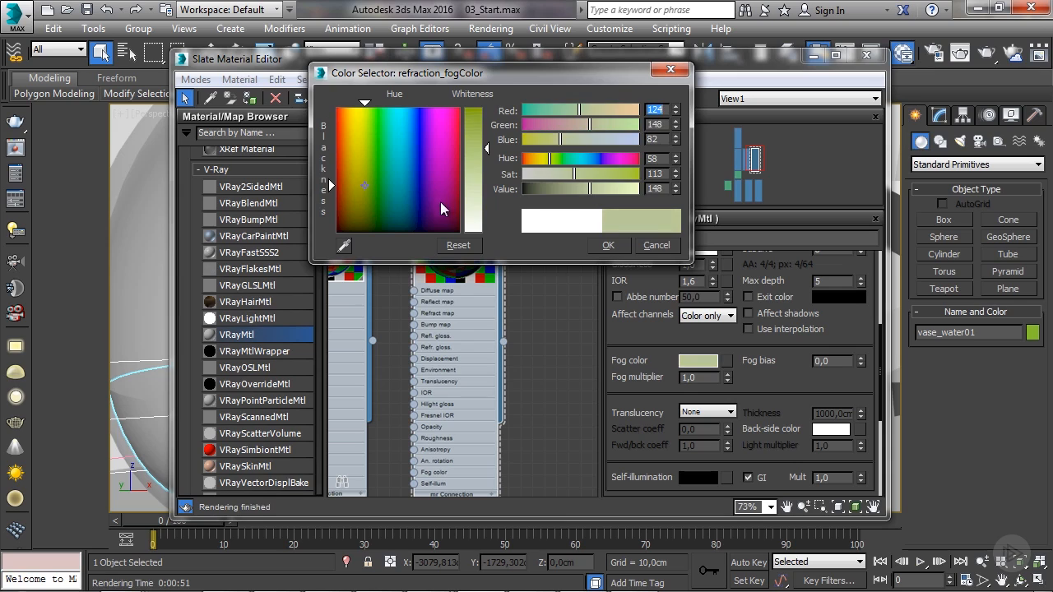
pyautogui.moveTo(363, 187); pyautogui.dragTo(356, 194)
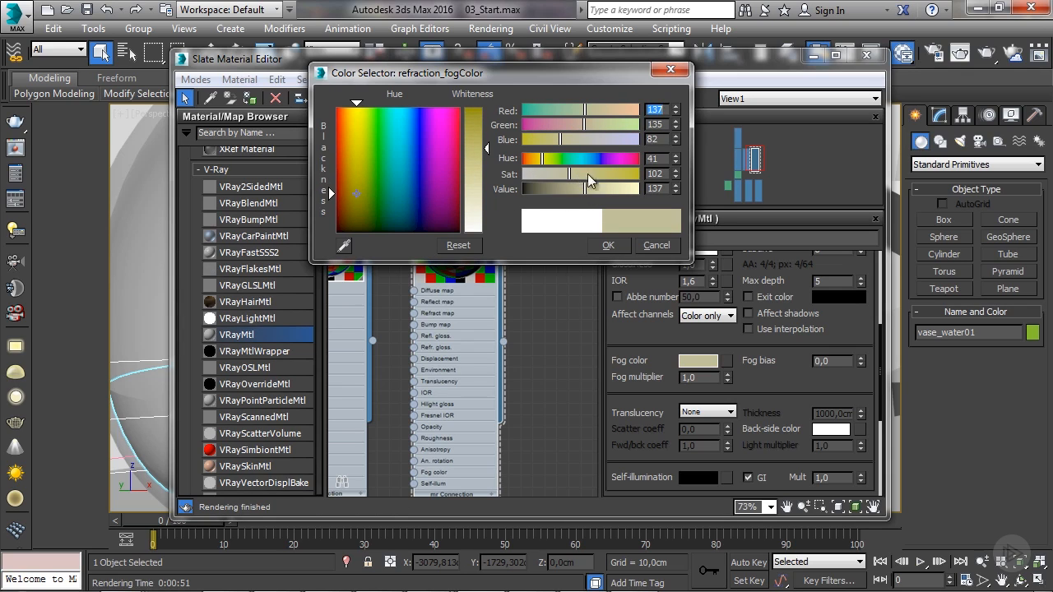
pyautogui.click(608, 245)
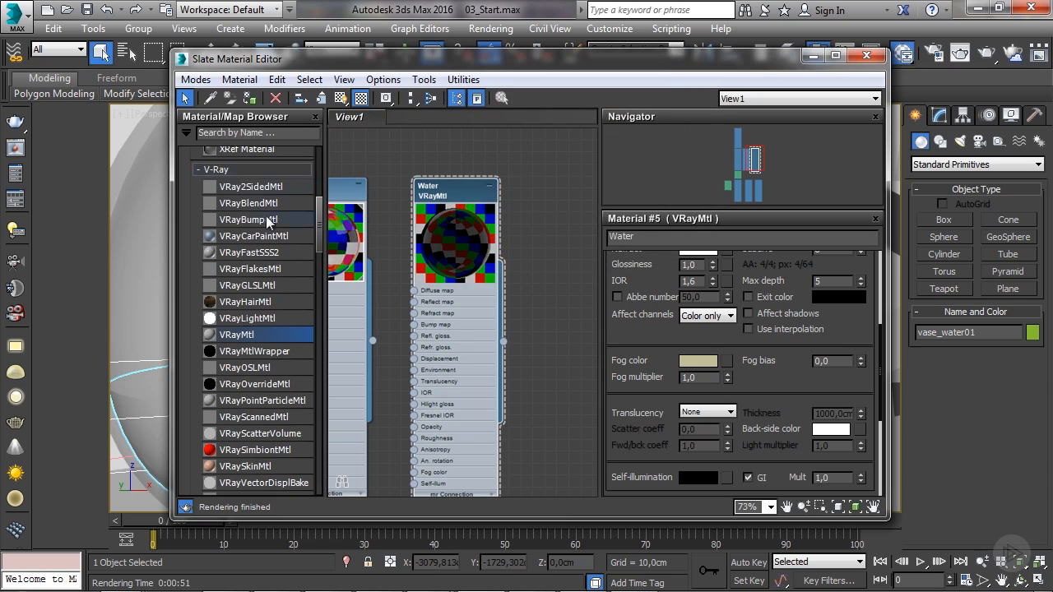
# Put the material editor away, frame the whole vase in the perspective view and render a test image
pyautogui.moveTo(416, 61); pyautogui.dragTo(611, 67)
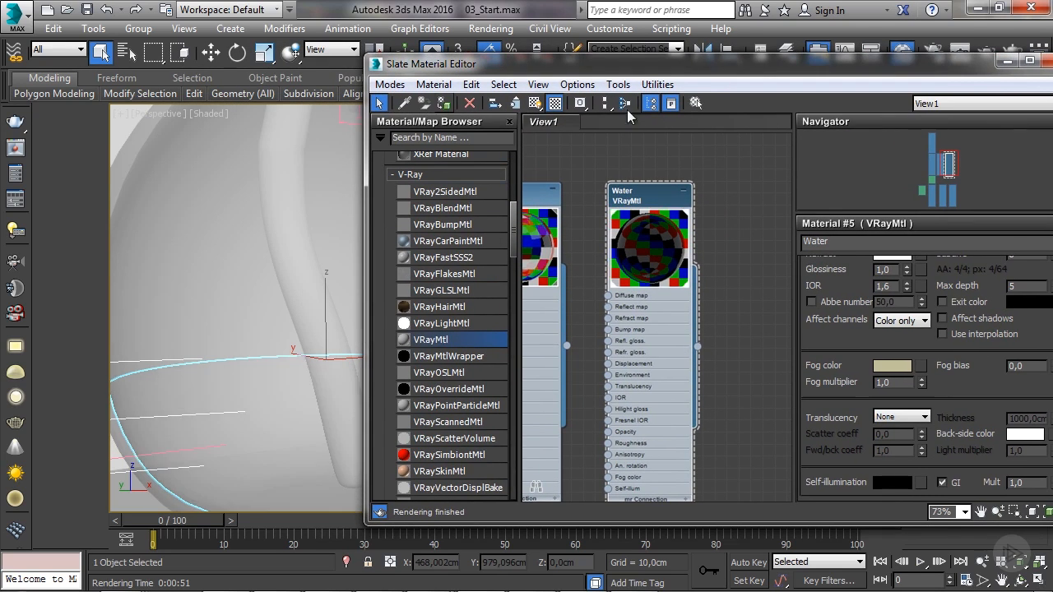
pyautogui.click(1005, 60)
pyautogui.moveTo(578, 179); pyautogui.dragTo(557, 270, button='middle')
pyautogui.scroll(-5, 654, 206)
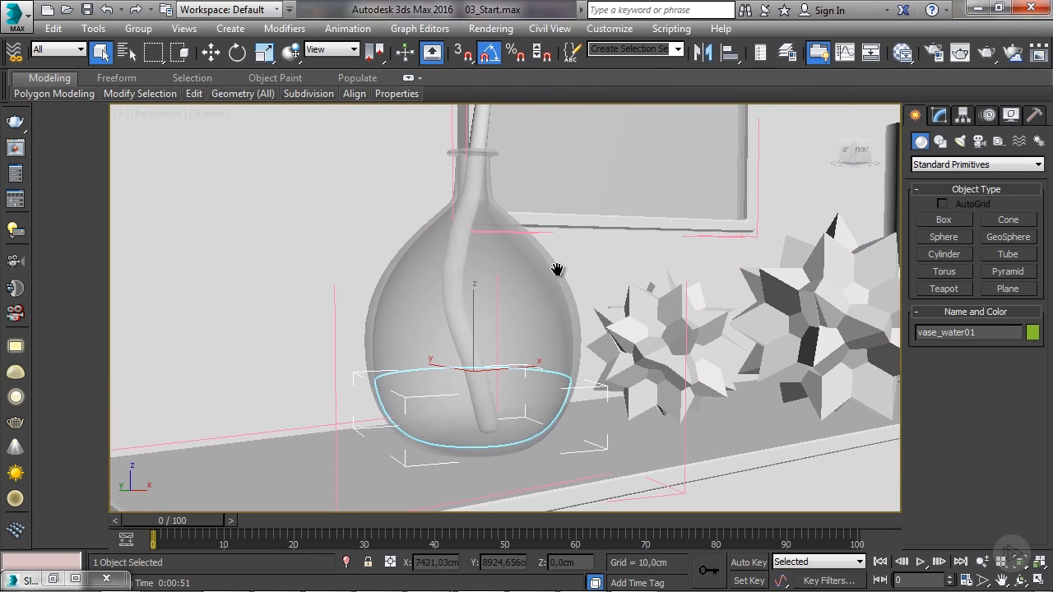
pyautogui.click(986, 54)
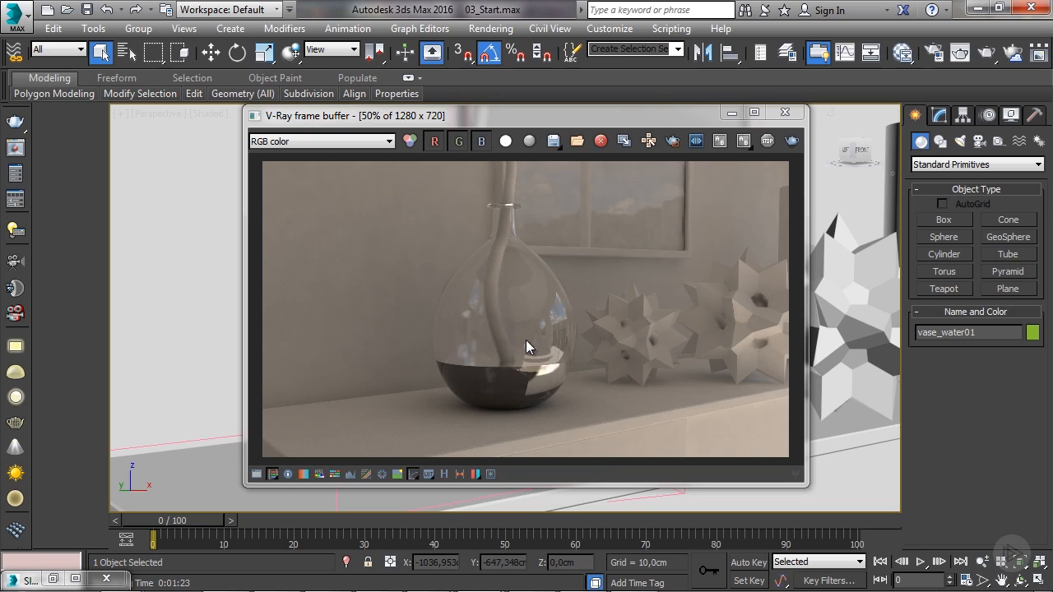
pyautogui.click(732, 112)
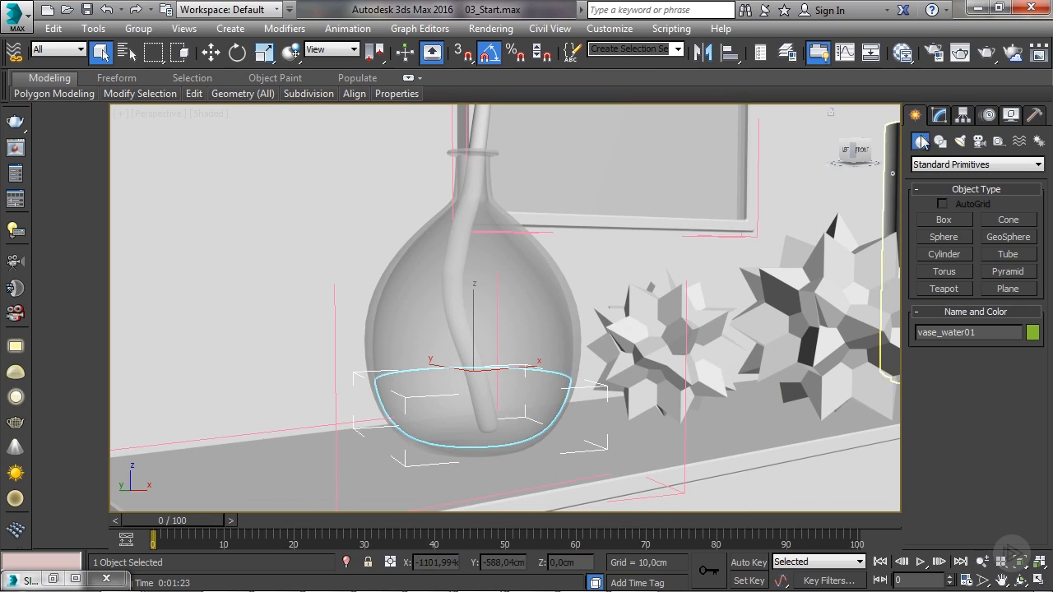
# Add a Normal modifier with Unify Normals and Flip Normals enabled to the vase water, and render a test image
pyautogui.click(943, 119)
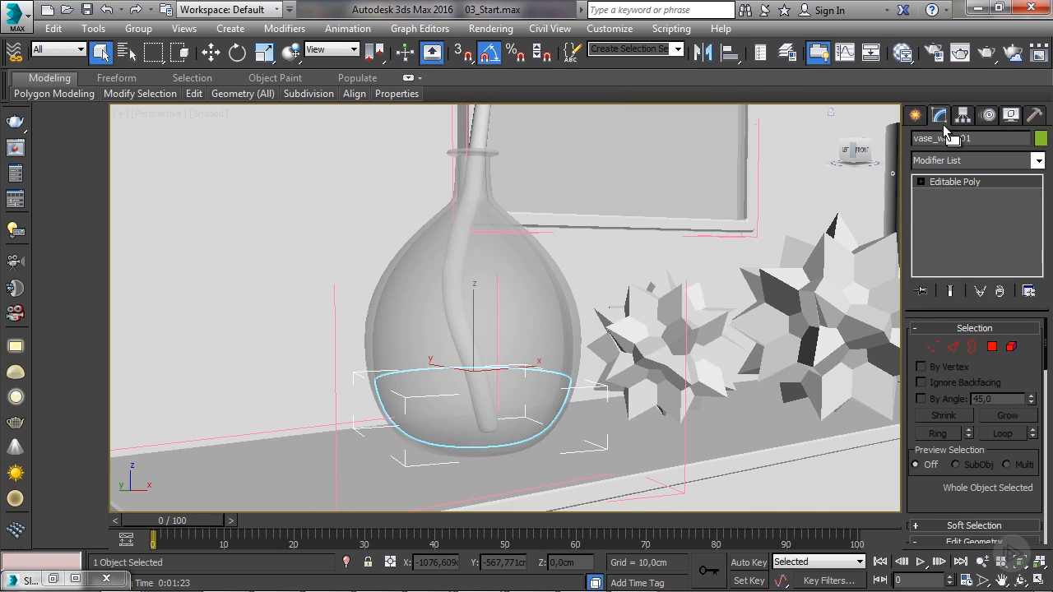
pyautogui.click(938, 162)
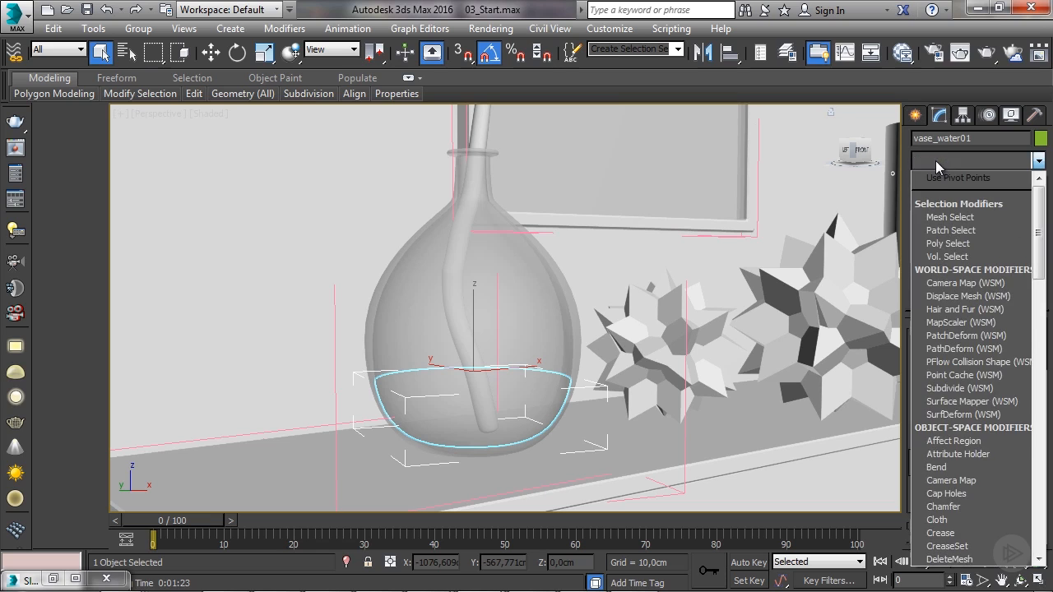
pyautogui.scroll(-2, 973, 253)
pyautogui.scroll(-15, 973, 253)
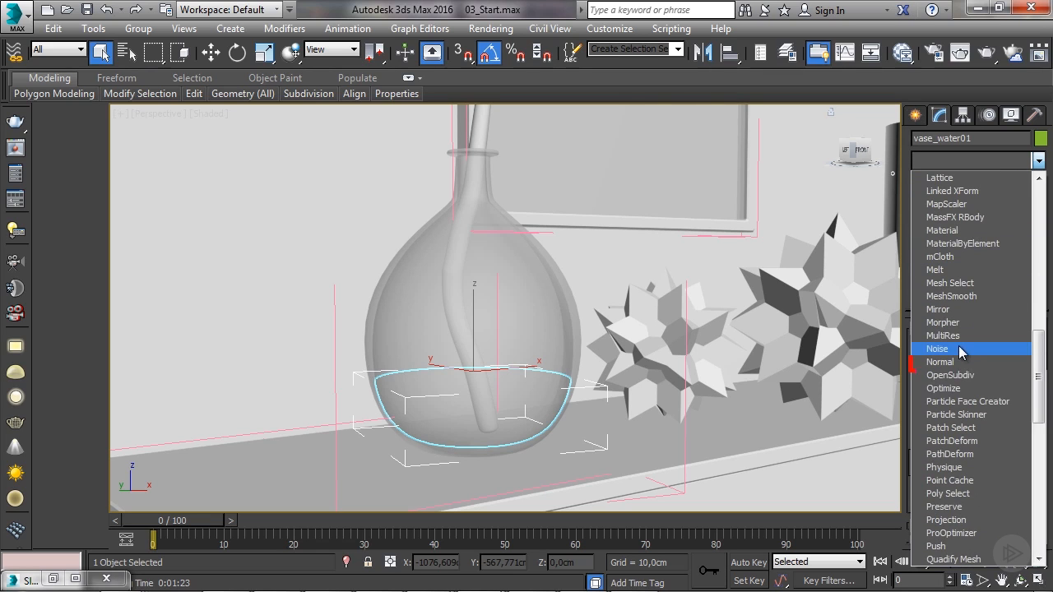
pyautogui.click(960, 363)
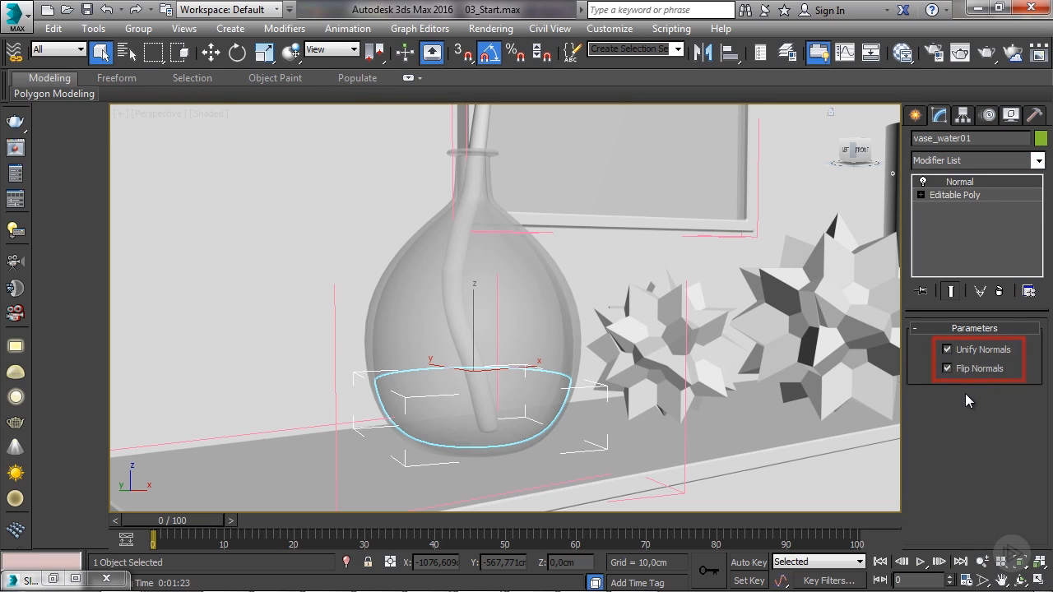
pyautogui.click(987, 64)
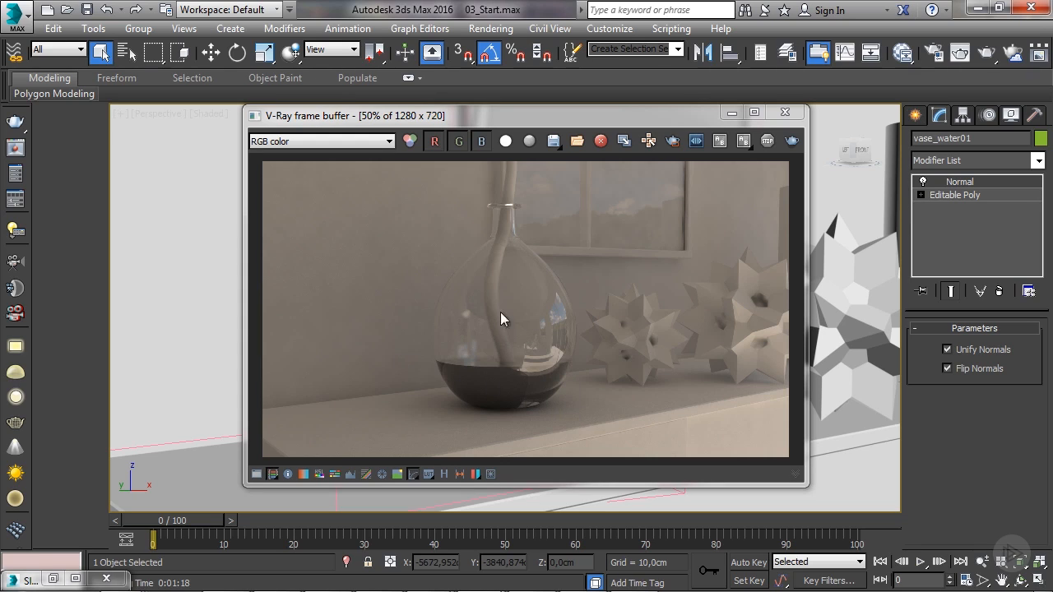
pyautogui.click(784, 112)
# Set the Water material's fog multiplier to 0,3 and render a test image
pyautogui.click(904, 53)
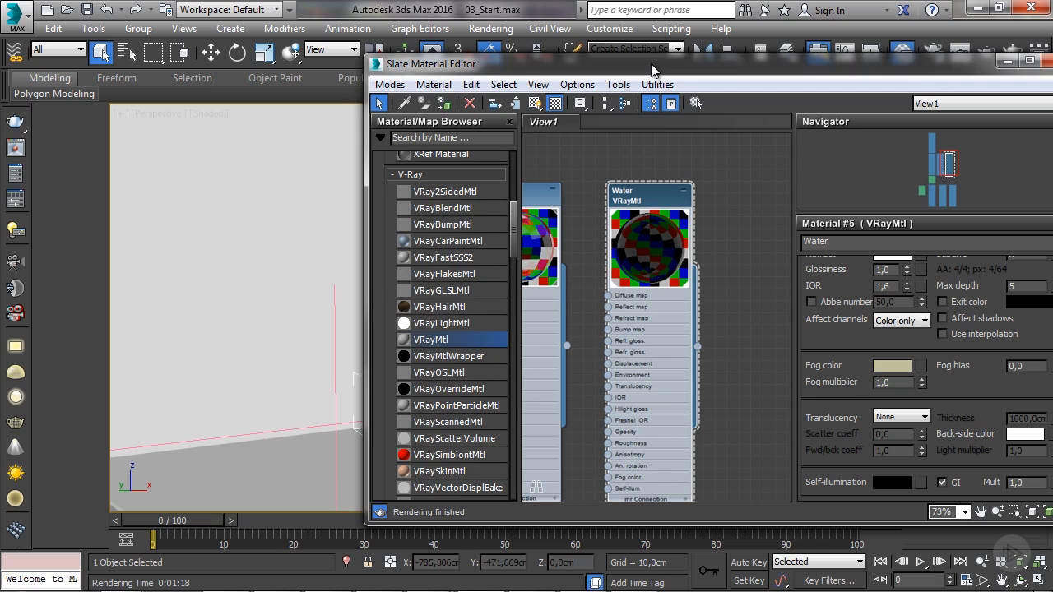
pyautogui.moveTo(650, 64); pyautogui.dragTo(427, 66)
pyautogui.click(666, 383)
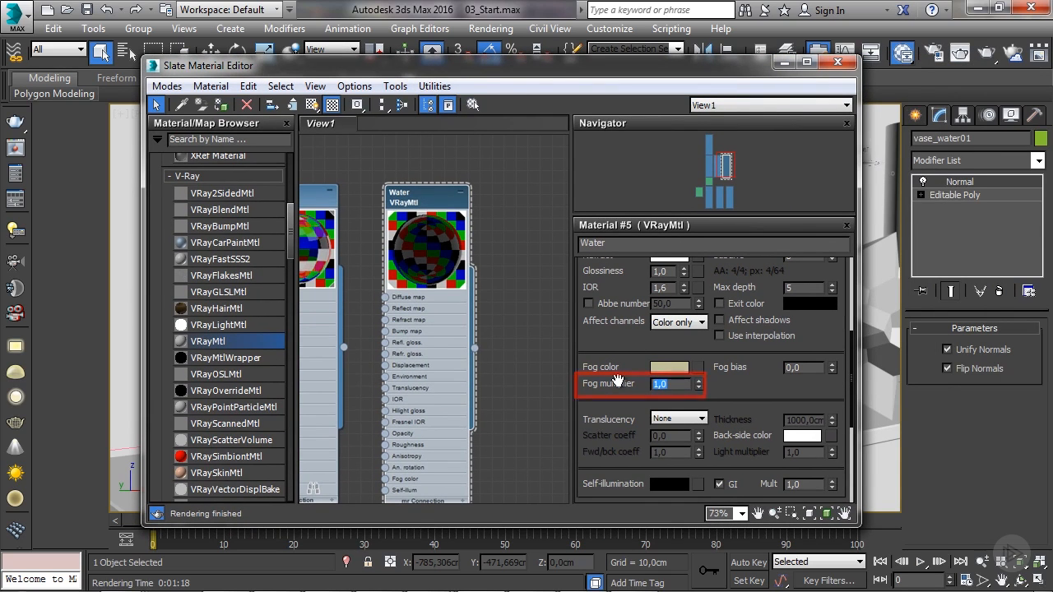
pyautogui.write('0,3')
pyautogui.press('Return')
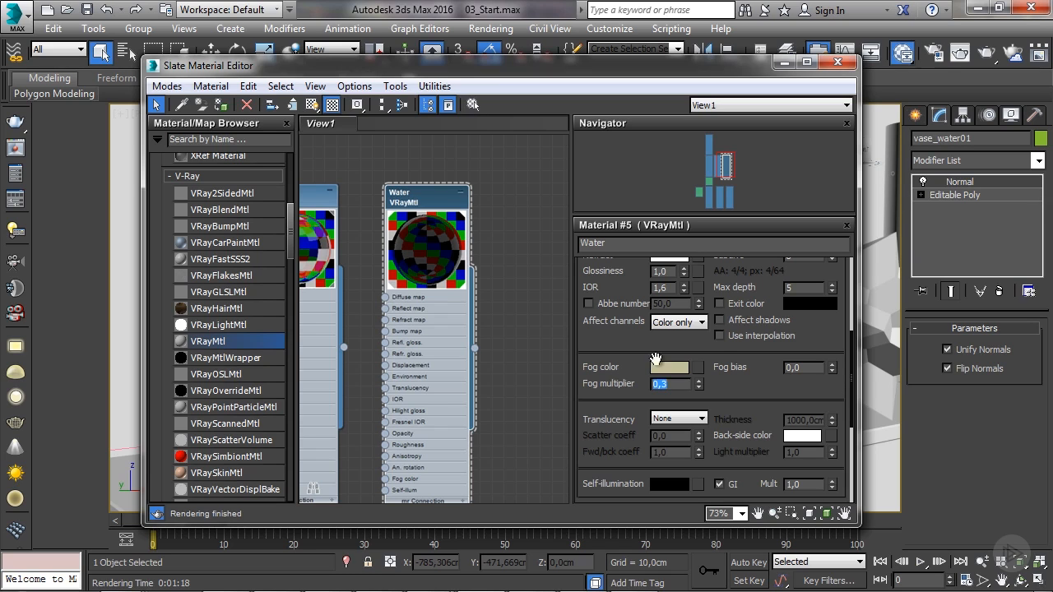
pyautogui.click(980, 54)
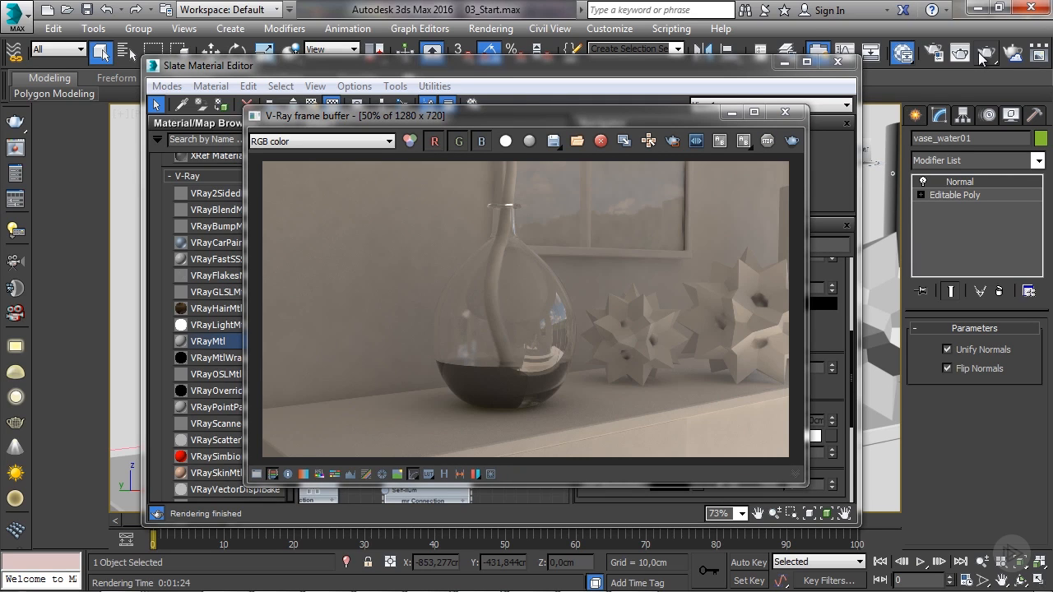
pyautogui.click(789, 112)
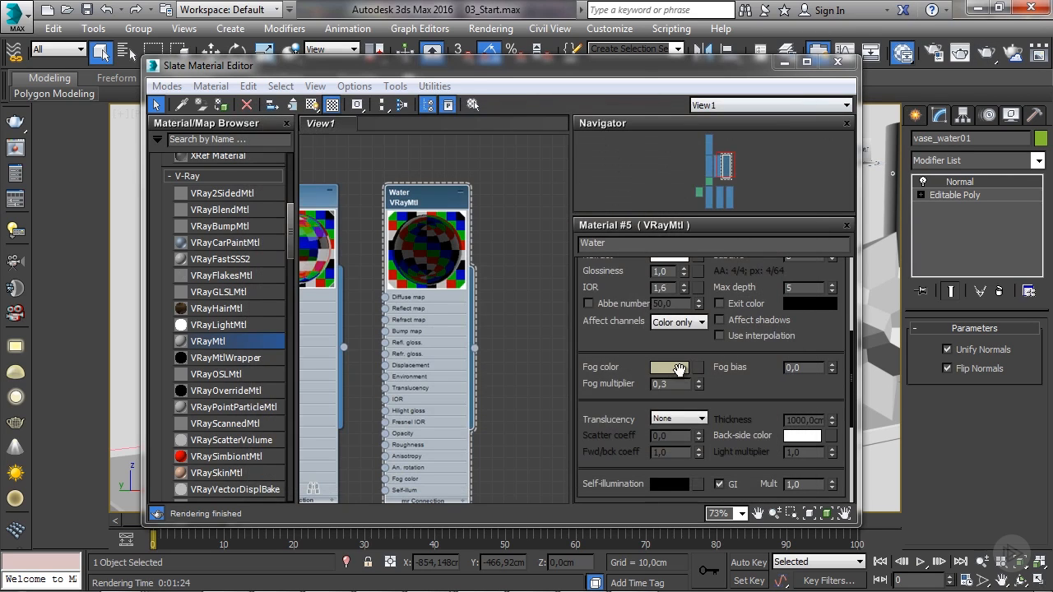
# Set the Water material's fog multiplier to 0,1 and its fog color to a light green, RGB 145, 180, 100
pyautogui.moveTo(669, 385); pyautogui.dragTo(664, 384)
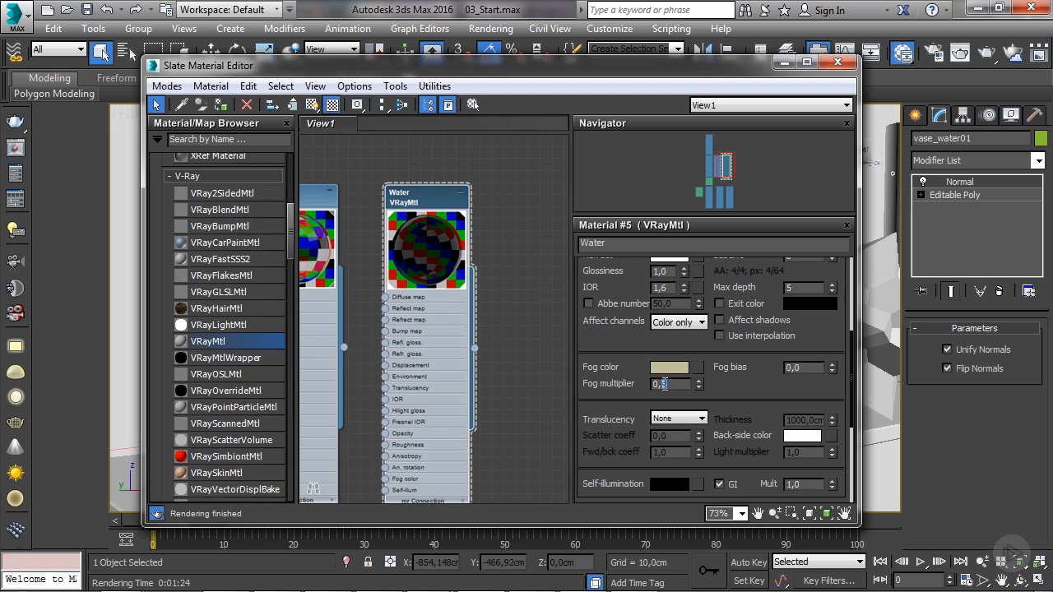
pyautogui.click(669, 367)
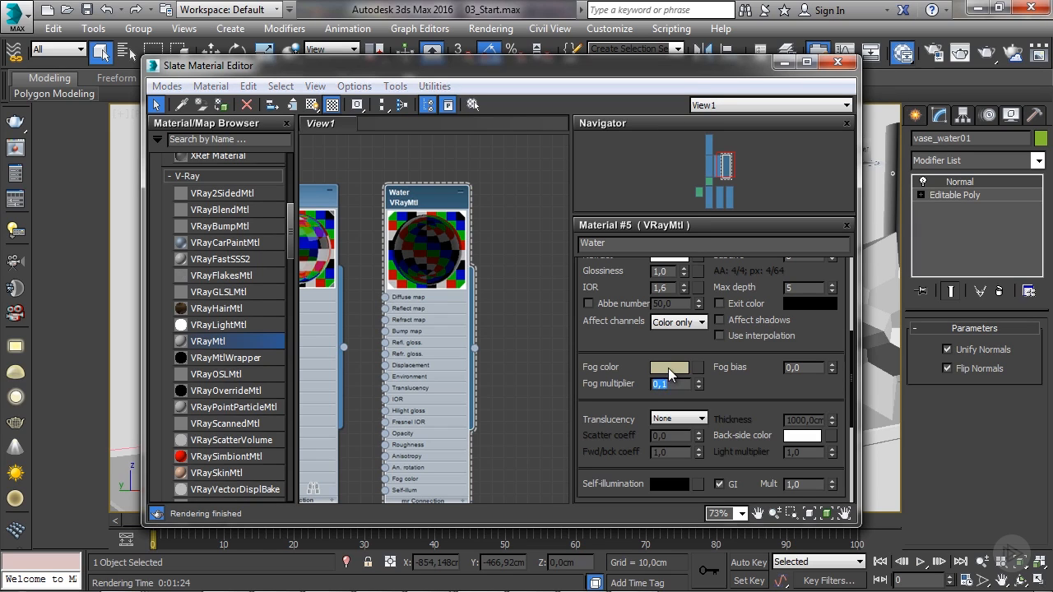
pyautogui.moveTo(585, 189); pyautogui.dragTo(598, 189)
pyautogui.moveTo(359, 174); pyautogui.dragTo(366, 169)
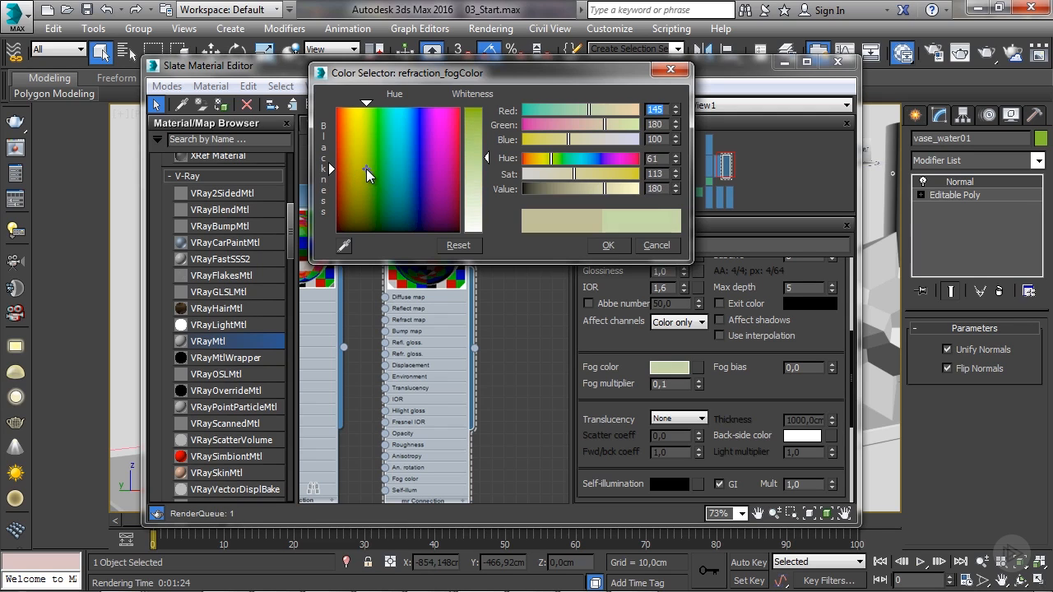
pyautogui.click(607, 245)
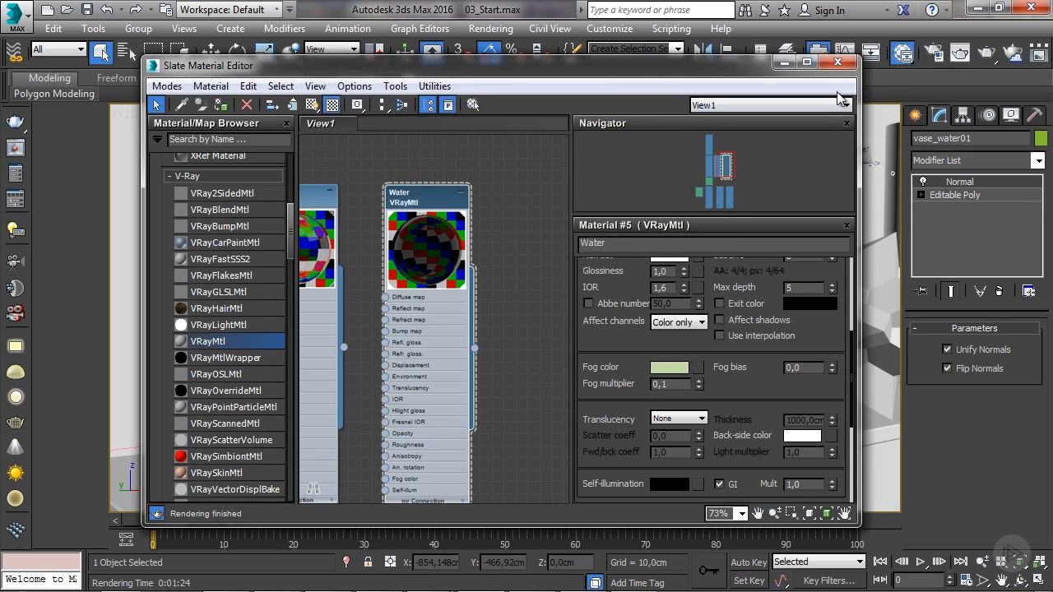
# Close the material editor and render the vase to check the water's green fog
pyautogui.click(838, 63)
pyautogui.click(989, 56)
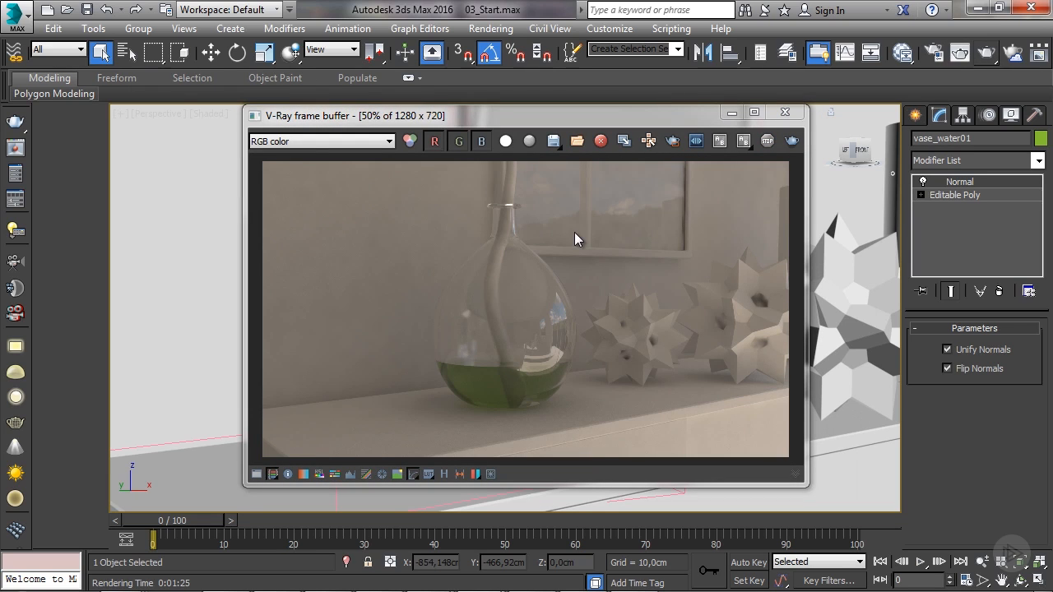
pyautogui.click(785, 113)
# Set the Water material's fog multiplier to 0,03 and its fog color to a pale yellow-green, RGB 148, 160, 100
pyautogui.click(902, 53)
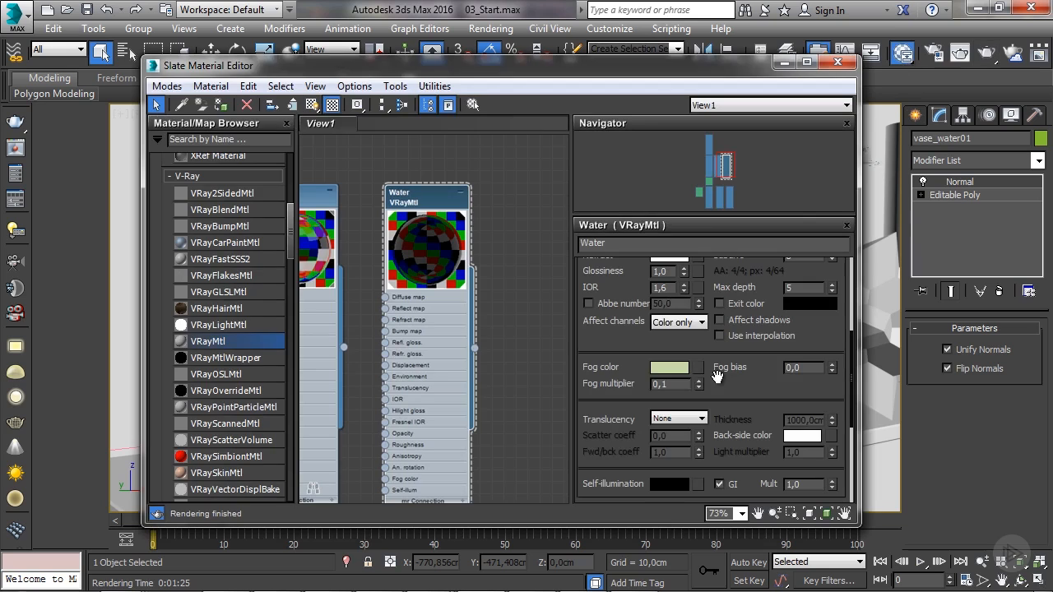
pyautogui.moveTo(667, 386); pyautogui.dragTo(662, 386)
pyautogui.press('Return')
pyautogui.click(665, 390)
pyautogui.press('Return')
pyautogui.click(668, 368)
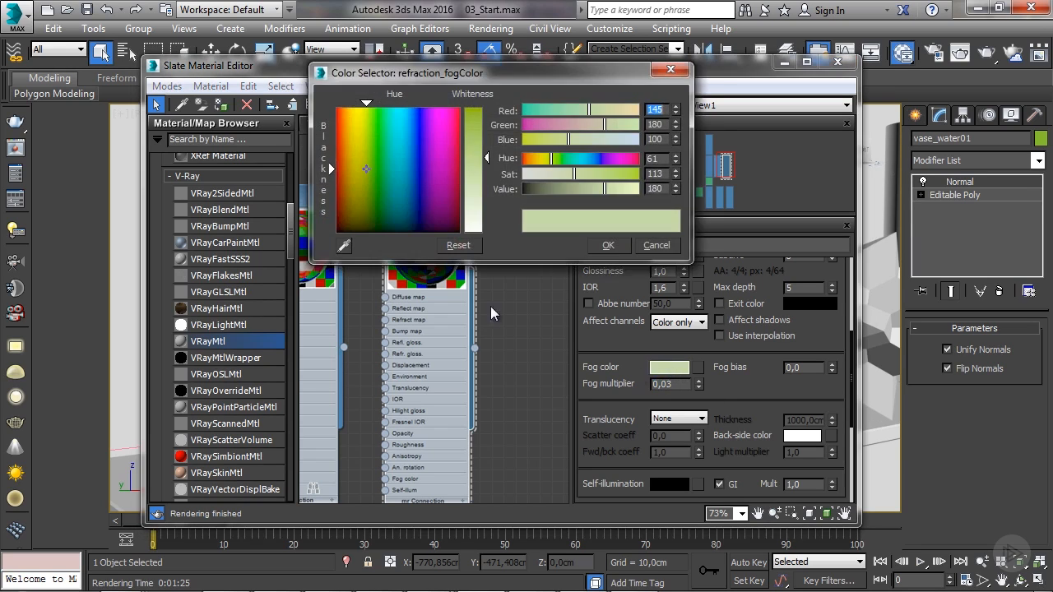
pyautogui.click(361, 184)
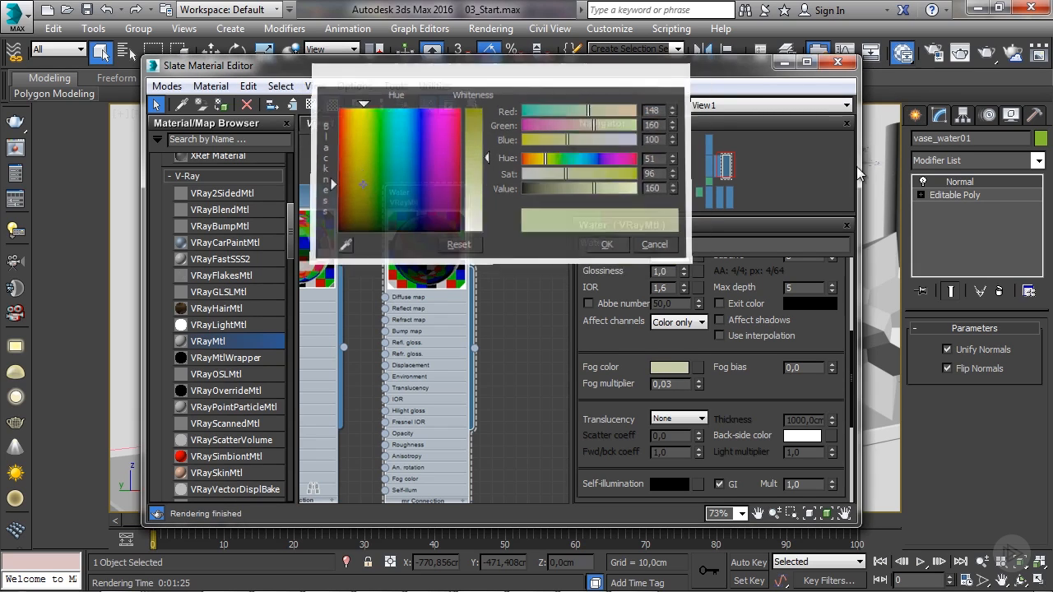
pyautogui.click(609, 246)
# Render a test image of the vase to check the water with the weaker, yellower fog
pyautogui.click(838, 62)
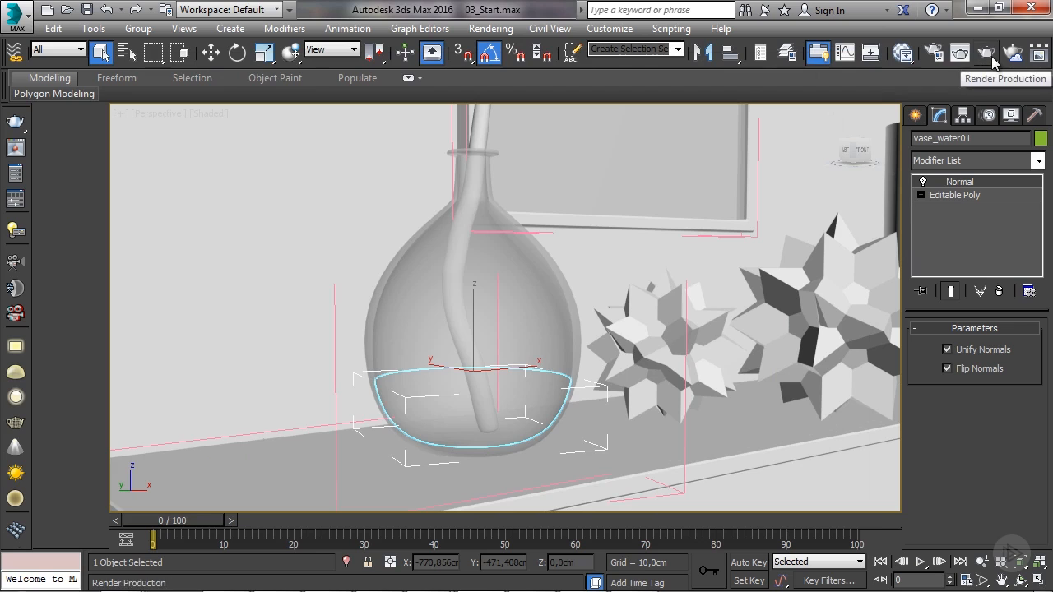
pyautogui.click(986, 54)
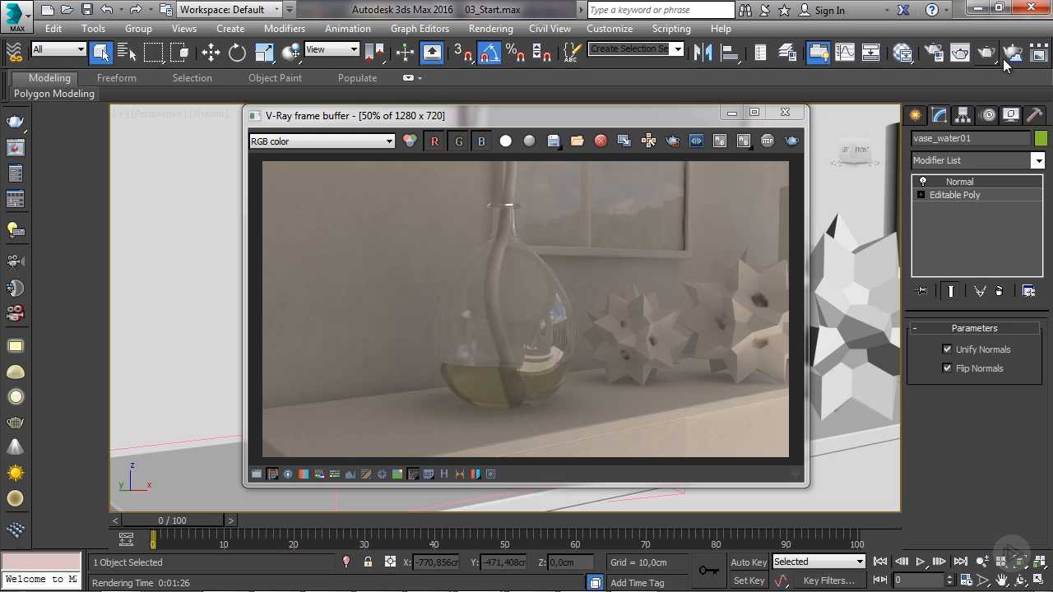
pyautogui.click(783, 112)
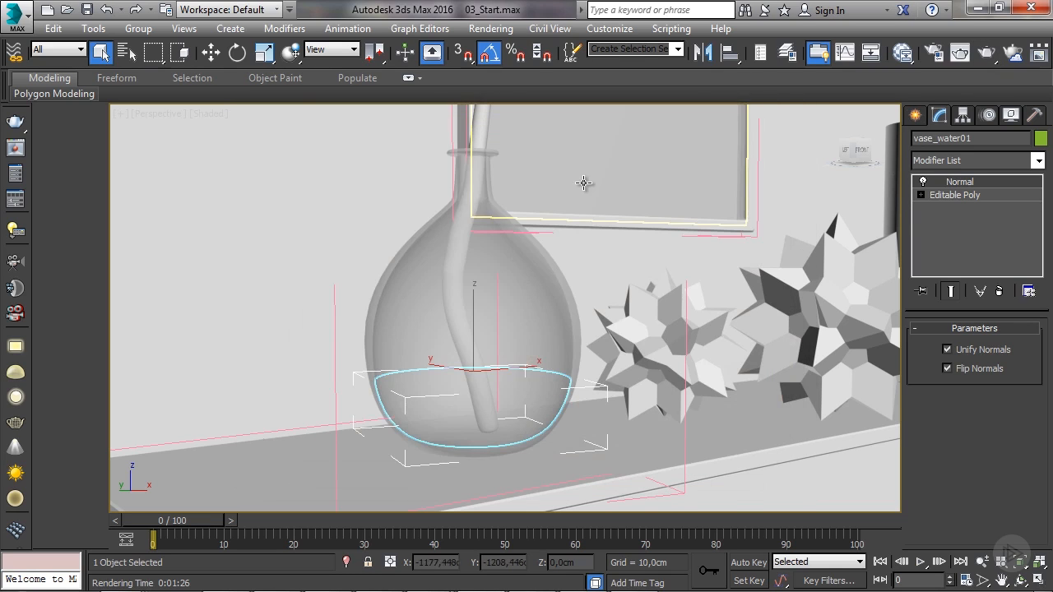